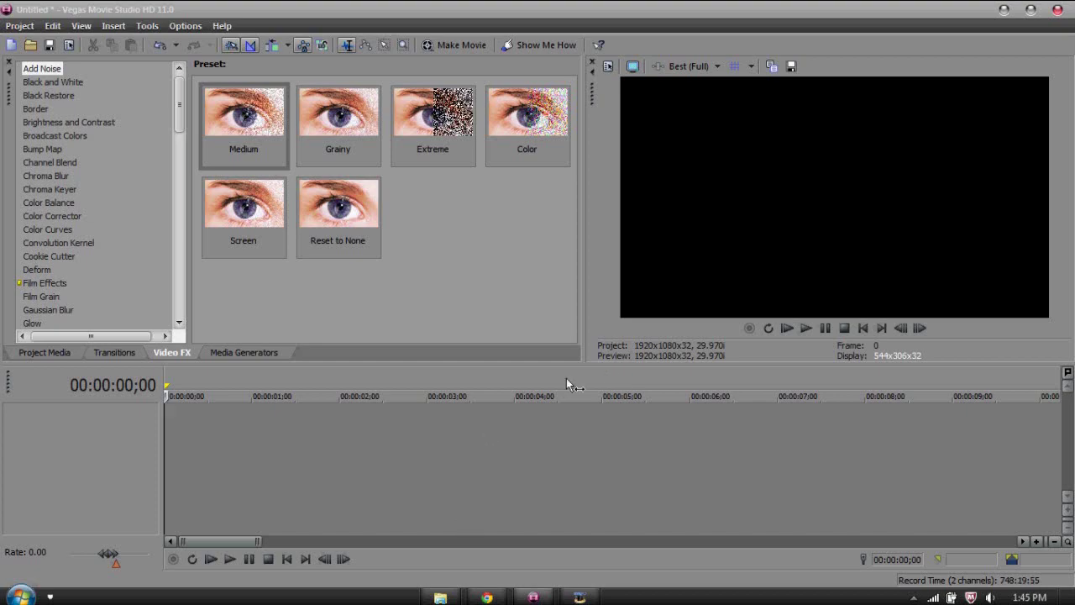
Open the REMADE VEGAS MOVIE STUDIO #1 project without saving the untitled one.
left_click(19, 25)
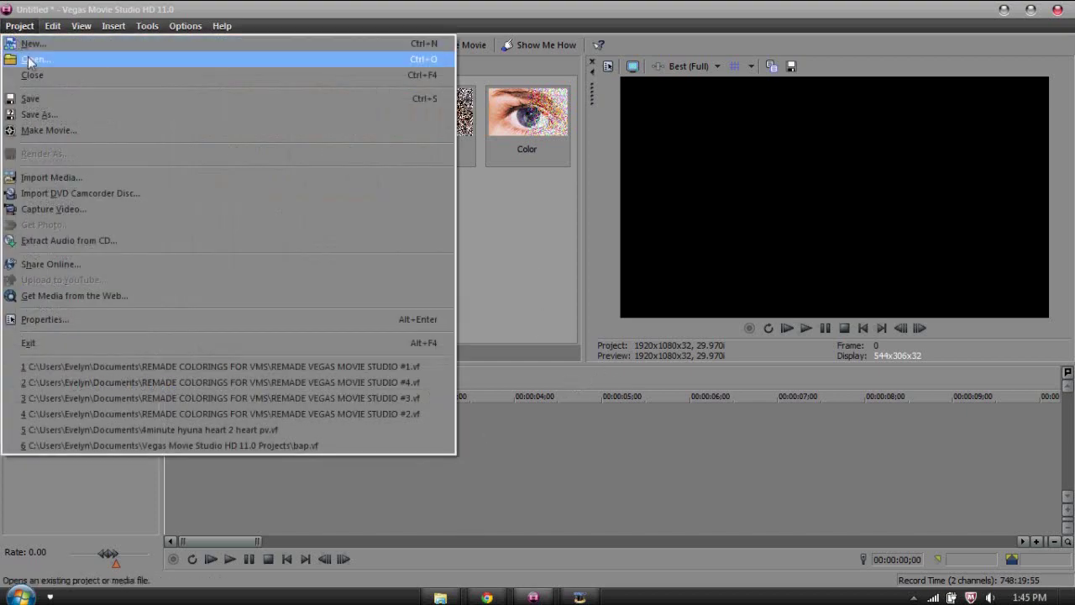
left_click(34, 54)
left_click(622, 215)
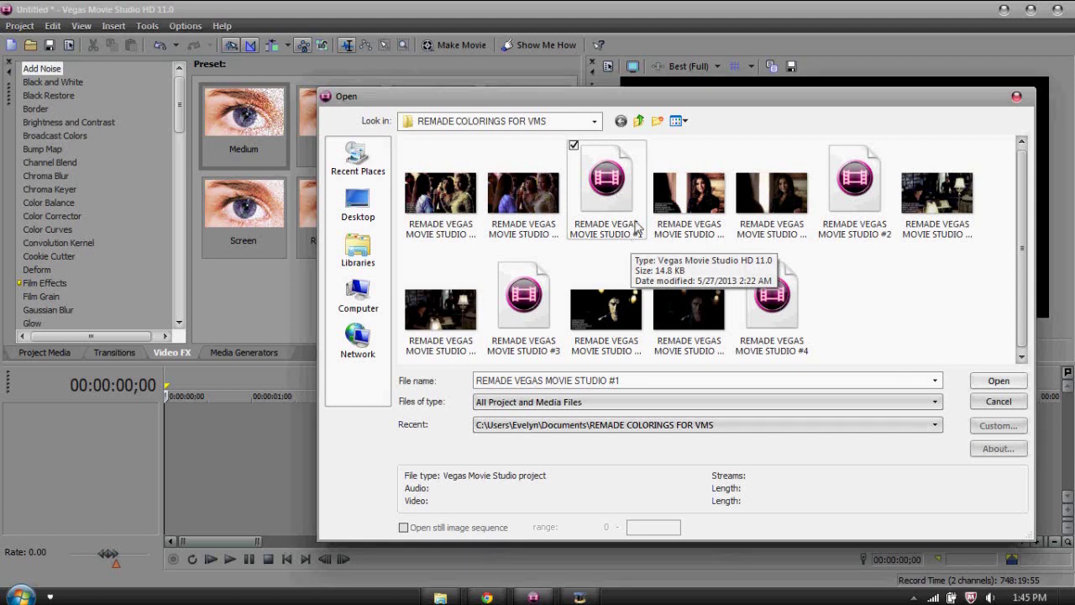
left_click(1008, 384)
left_click(558, 255)
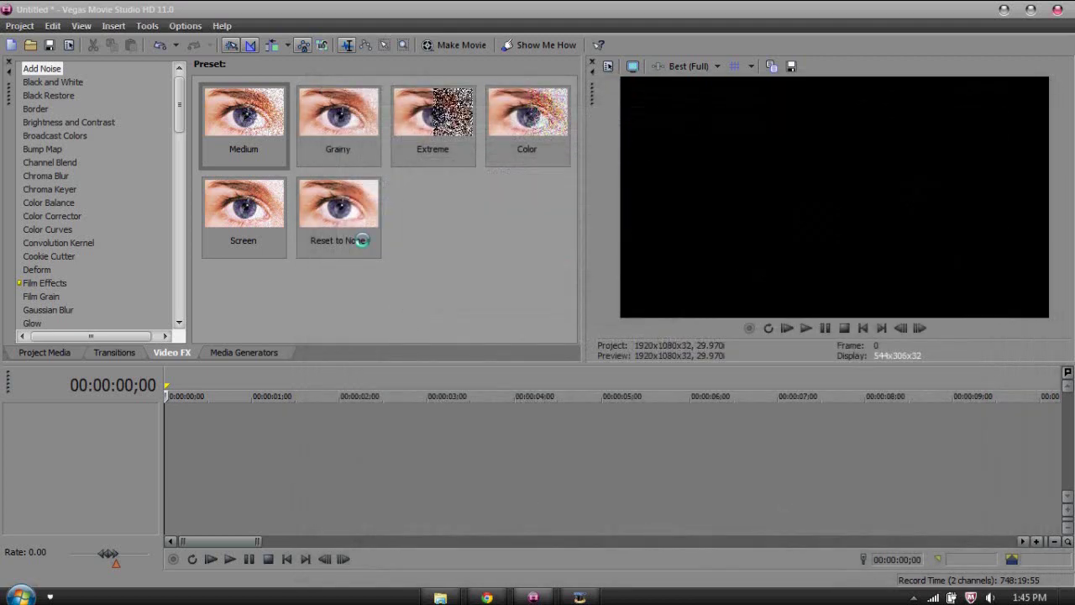
Set the playhead to 00:00:01;12, then flip between the #1 BEFORE and #1 AFTER stills full size.
left_click(287, 429)
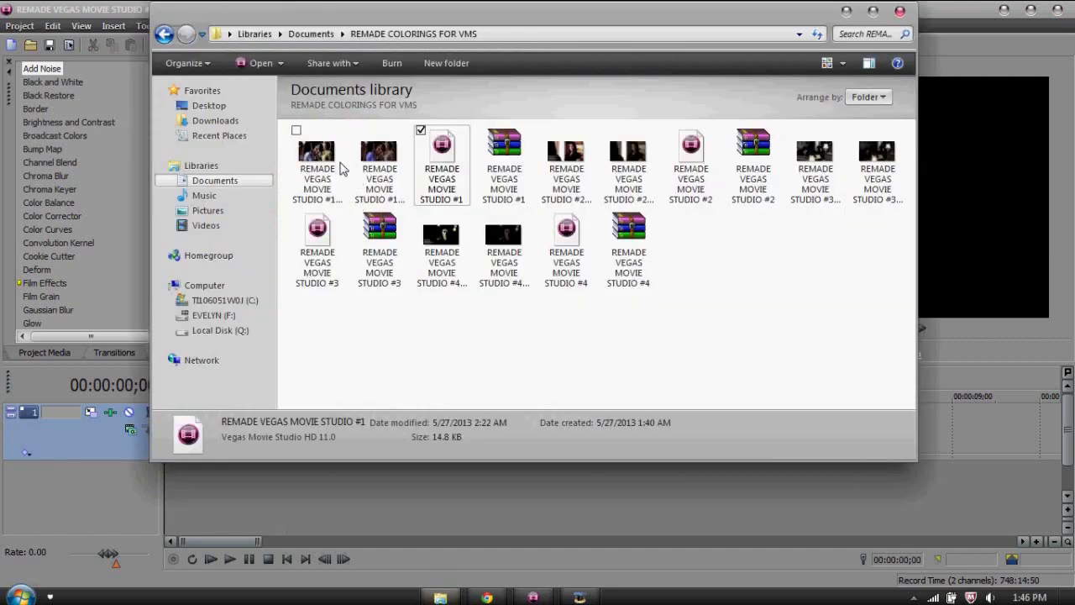
left_click(366, 170)
double_click(376, 166)
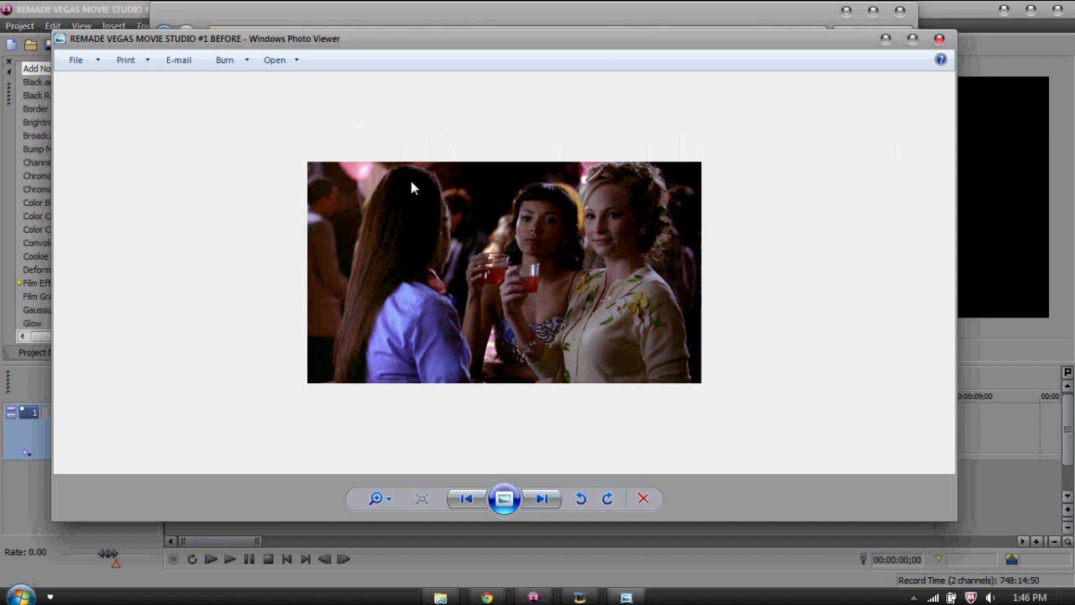
key("Right")
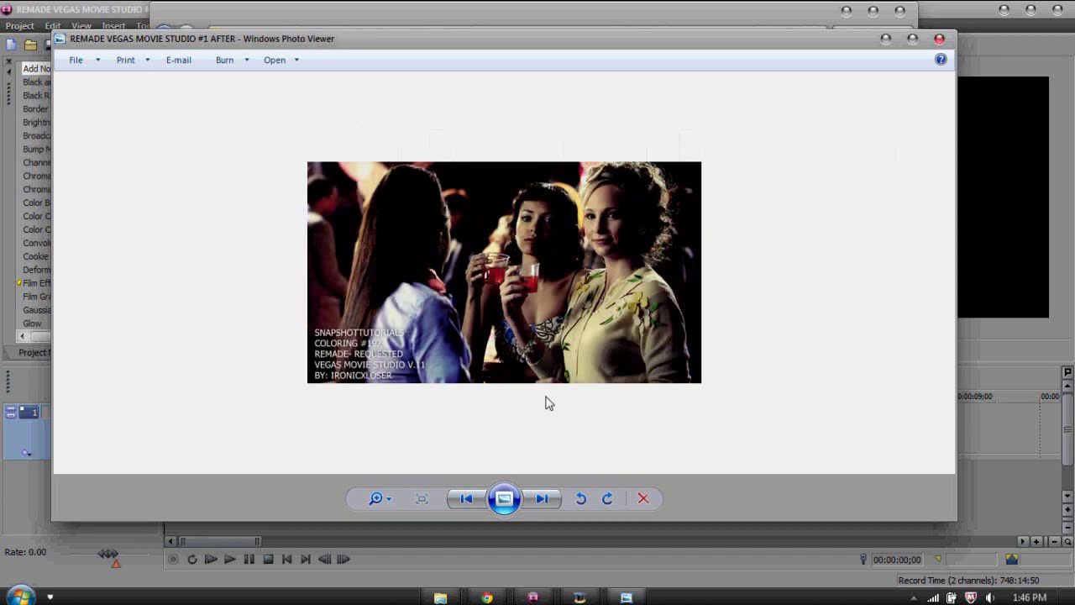
key("Left")
key("Right")
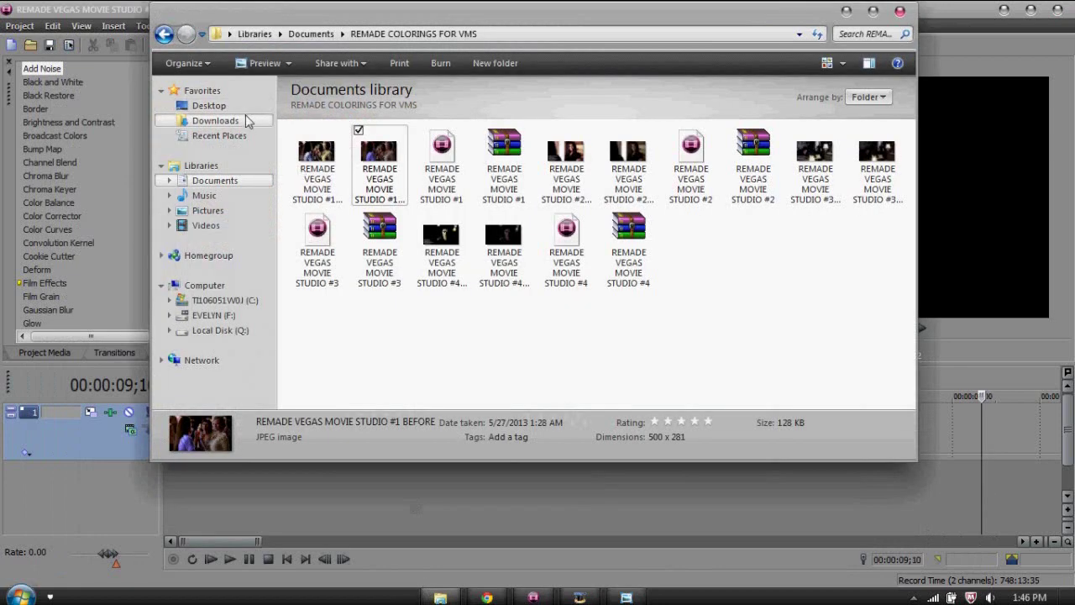
Drop the downloaded still 1 onto the timeline and select its new events.
left_click(246, 122)
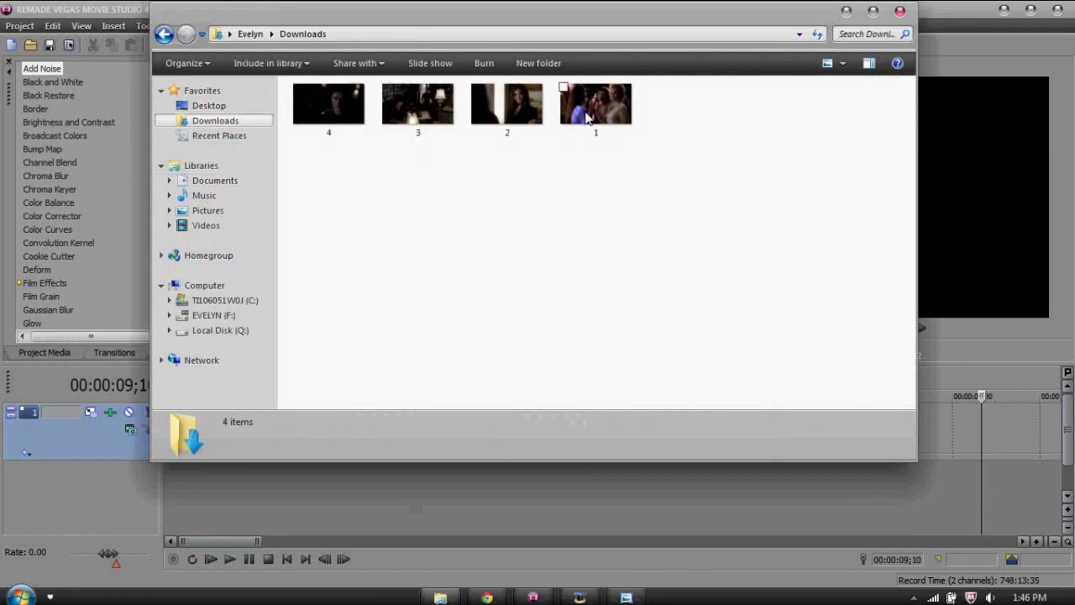
left_click_drag(596, 105, 166, 492)
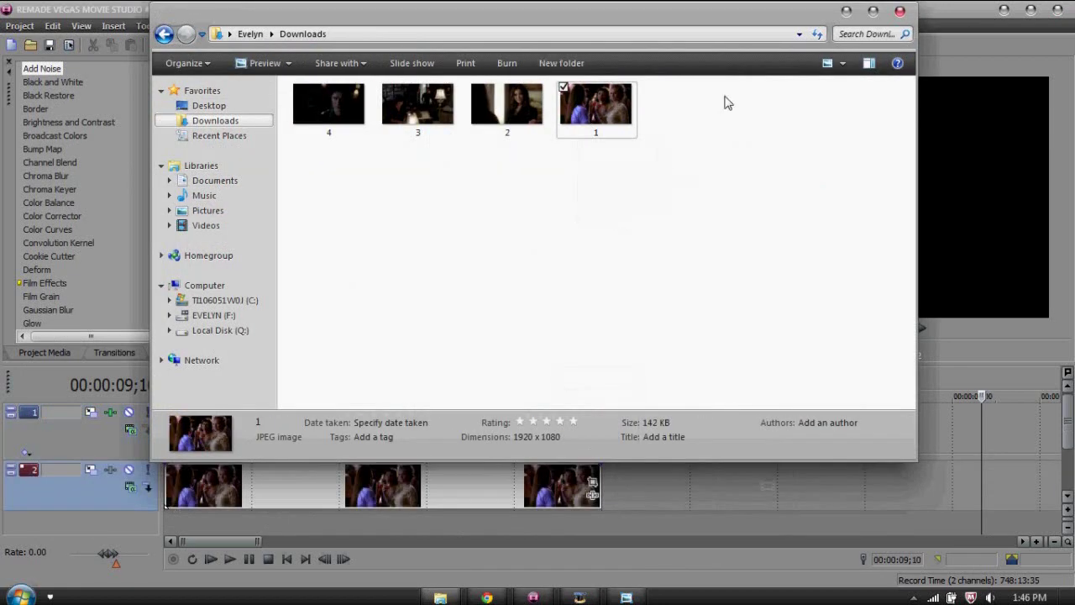
left_click(846, 15)
left_click(465, 498)
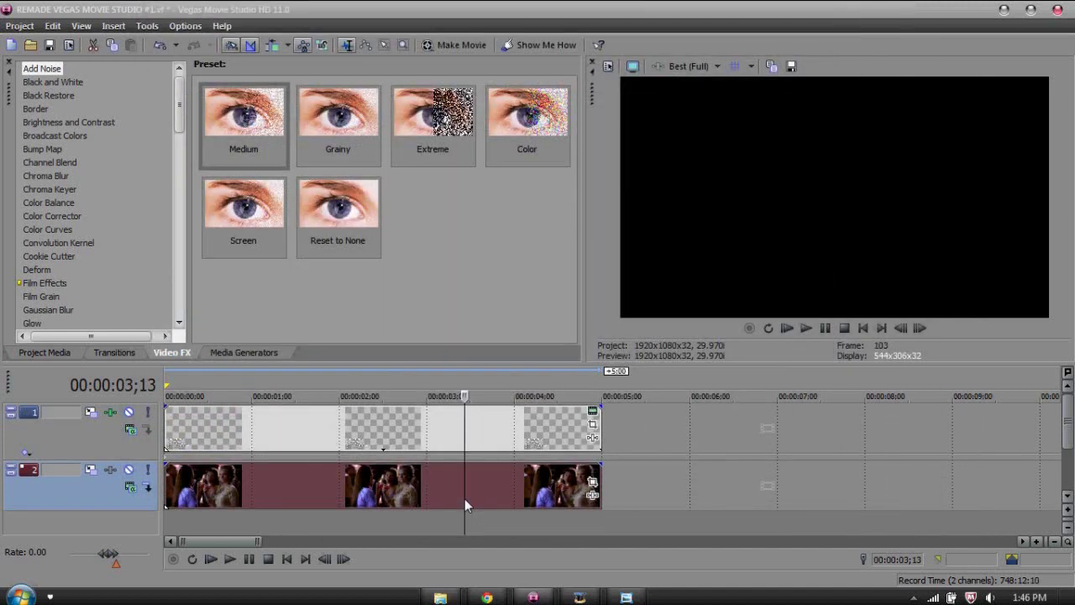
Put the still 1 events at the start of track 1 and move the title events to track 2.
left_click(567, 491)
left_click_drag(439, 432, 884, 430)
left_click_drag(500, 473, 386, 427)
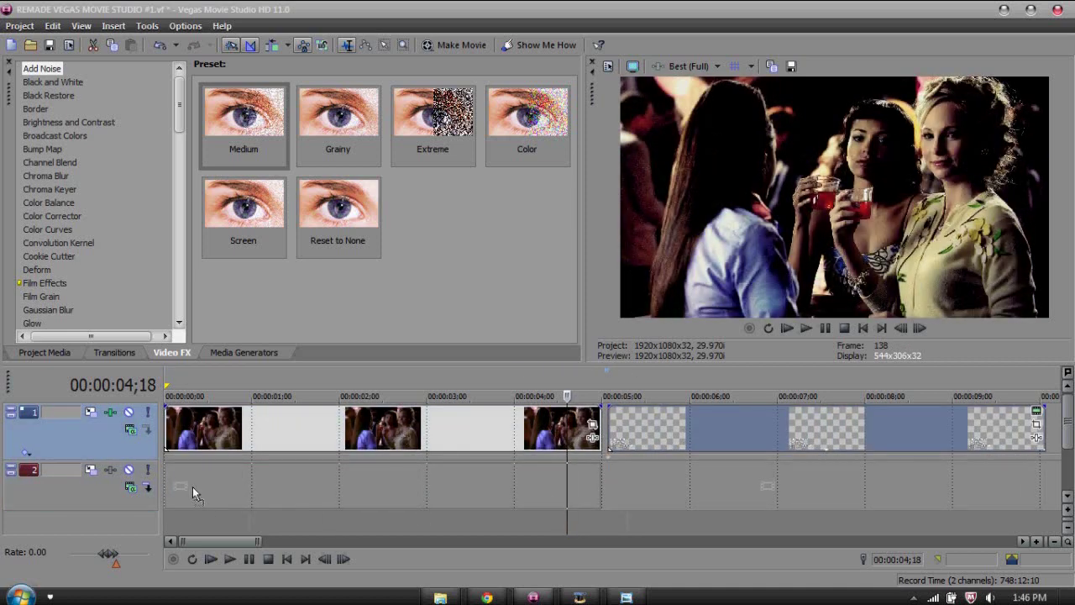
key("ctrl+x")
key("ctrl+v")
left_click(229, 430)
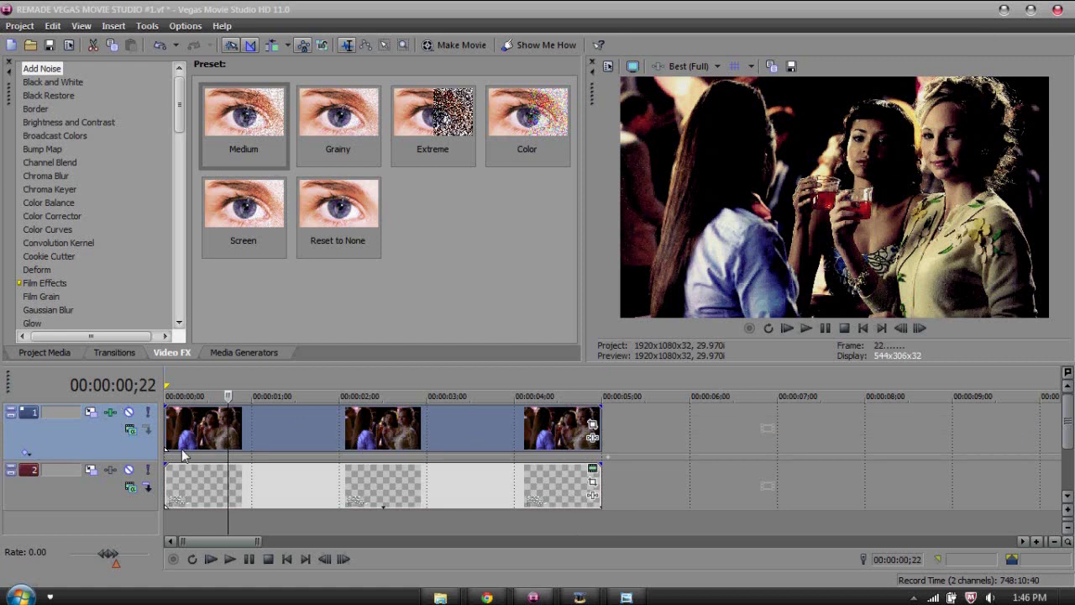
Show track 1's effects chain from its start in a wider window at the screen's left edge.
left_click(111, 412)
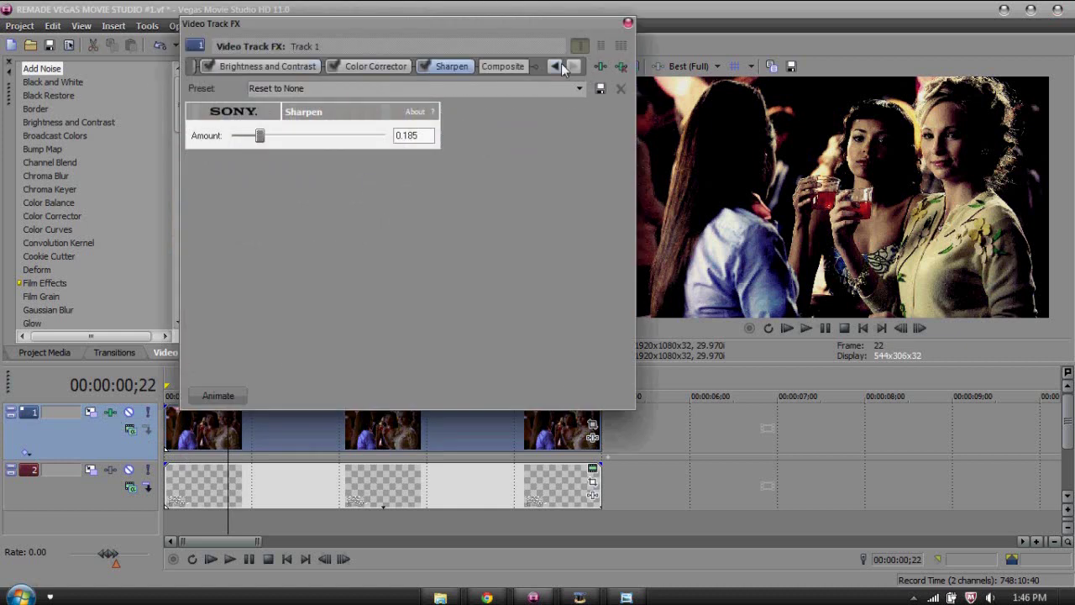
left_click(562, 67)
left_click(562, 68)
left_click(561, 67)
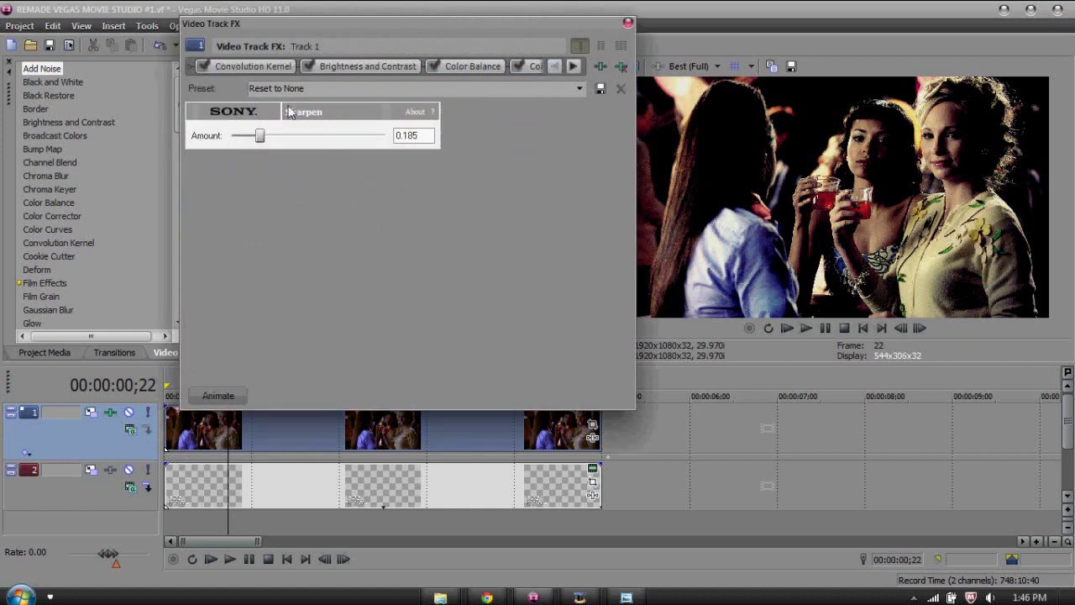
left_click_drag(633, 113, 971, 147)
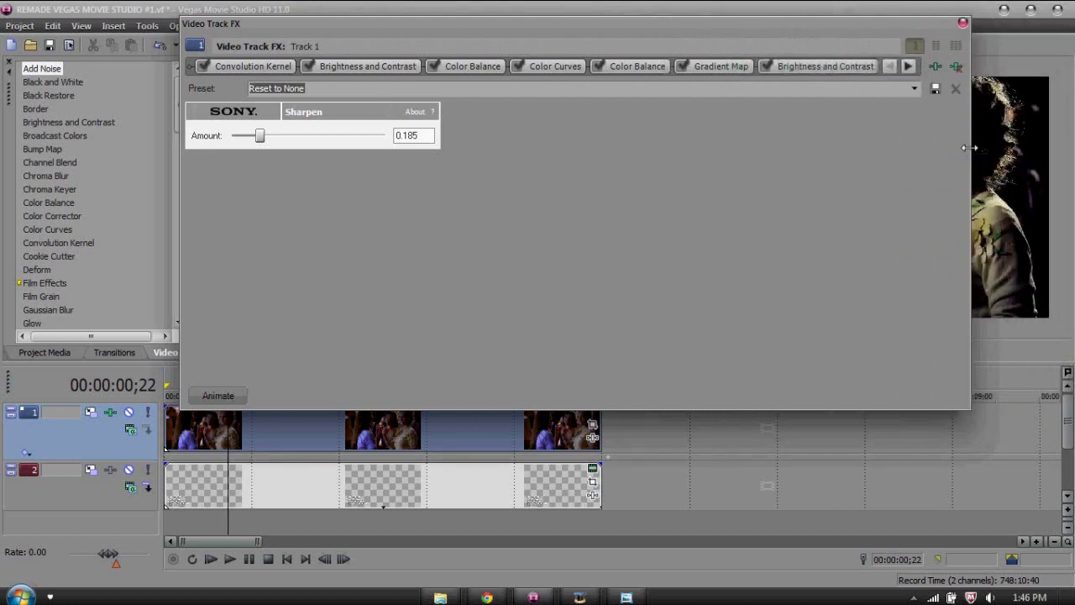
left_click_drag(419, 27, 238, 18)
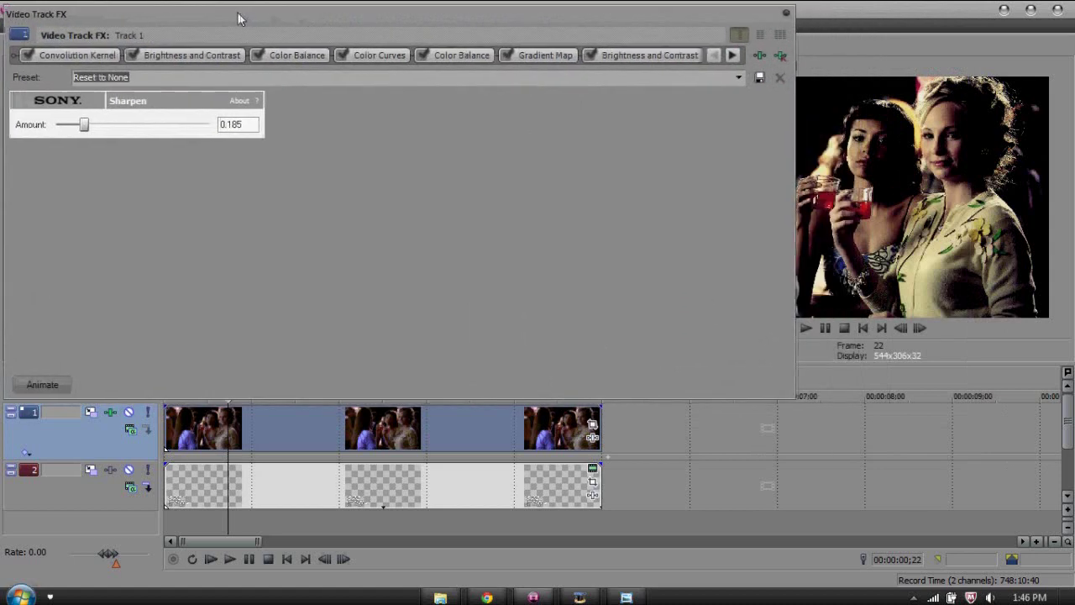
Show the Convolution Kernel settings, narrow the effects window, and keep it floating.
left_click(48, 55)
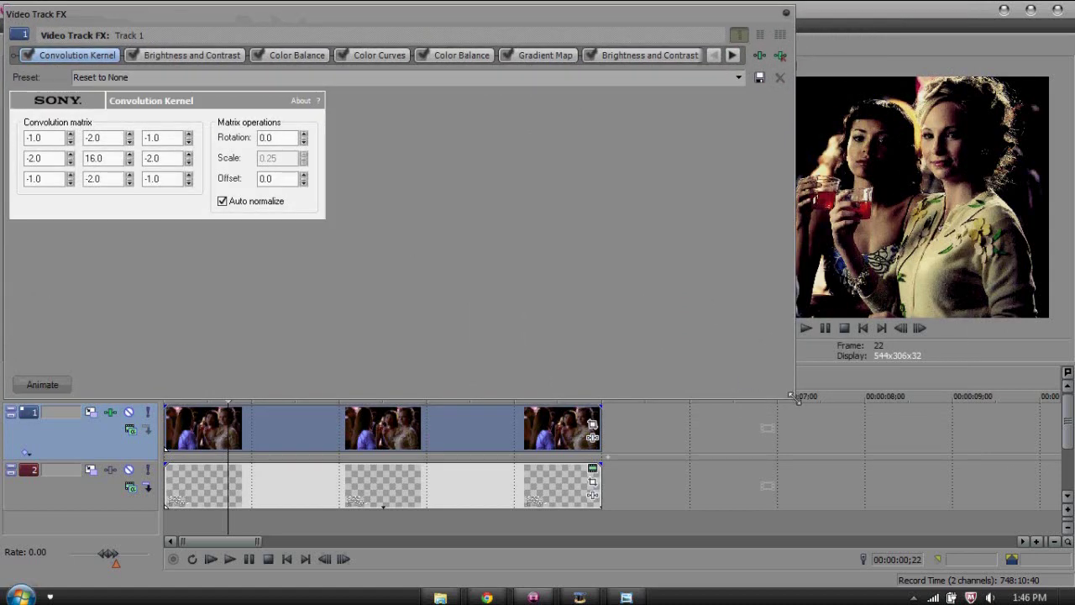
left_click_drag(792, 394, 603, 378)
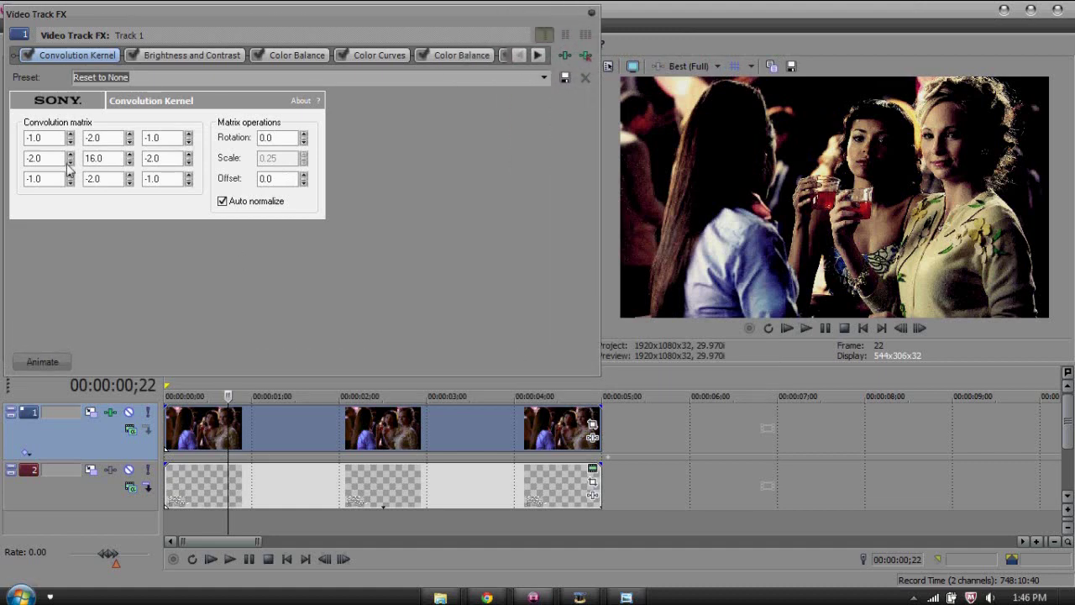
double_click(332, 18)
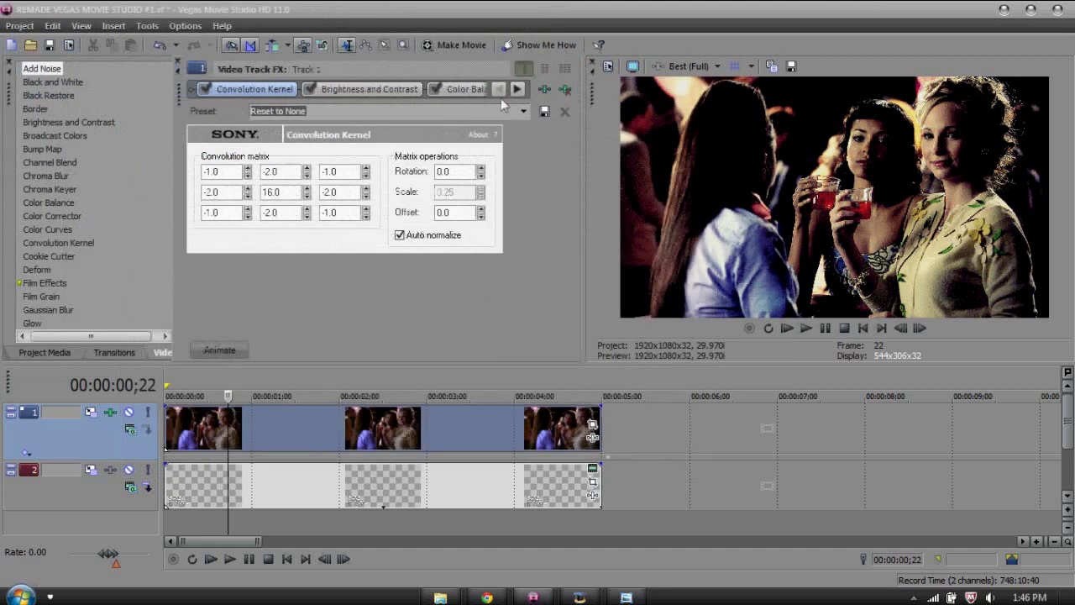
left_click_drag(502, 105, 523, 21)
left_click(246, 154)
left_click_drag(246, 154, 207, 151)
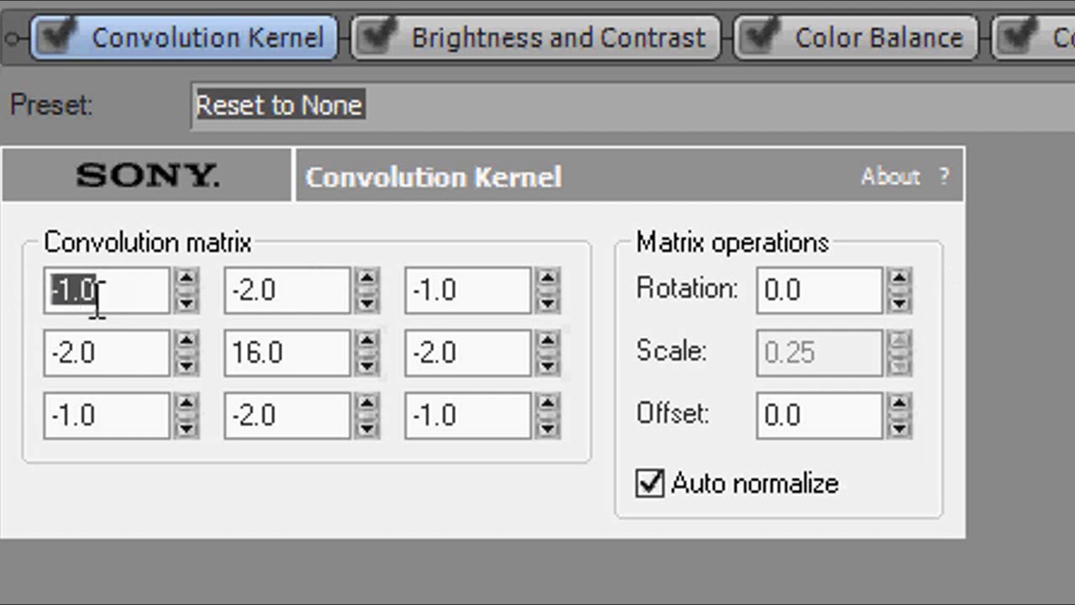
left_click_drag(291, 289, 163, 324)
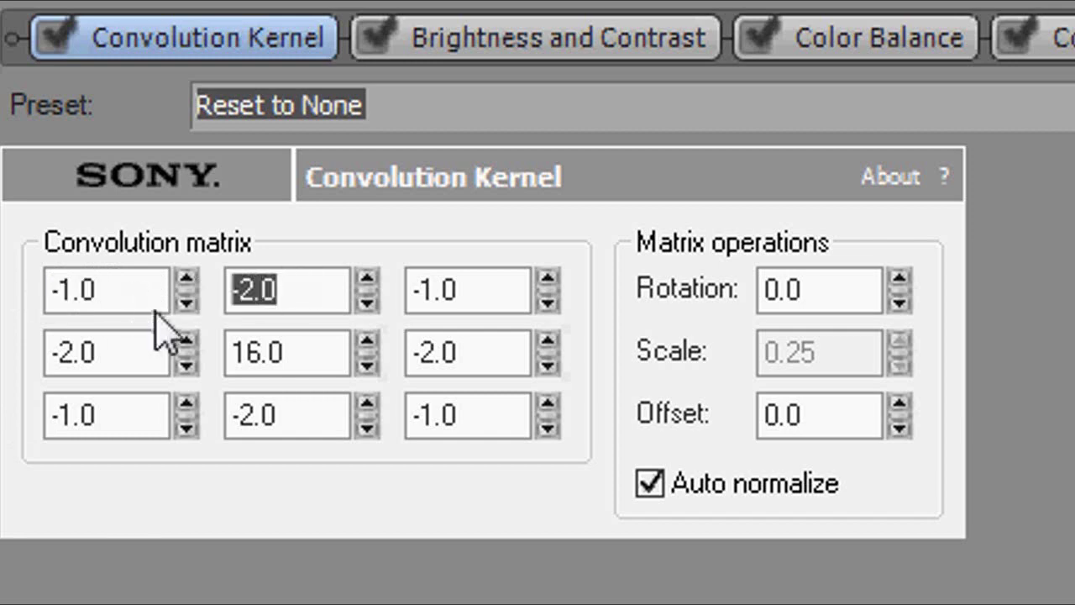
left_click_drag(456, 291, 168, 412)
left_click_drag(146, 351, 51, 353)
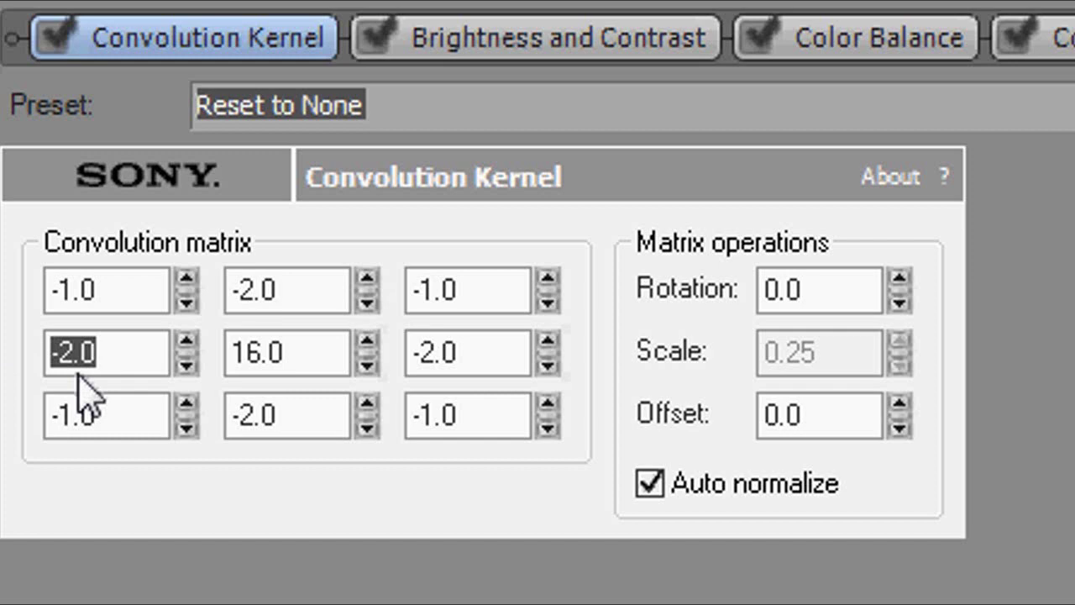
left_click_drag(312, 367, 91, 396)
left_click_drag(485, 353, 448, 408)
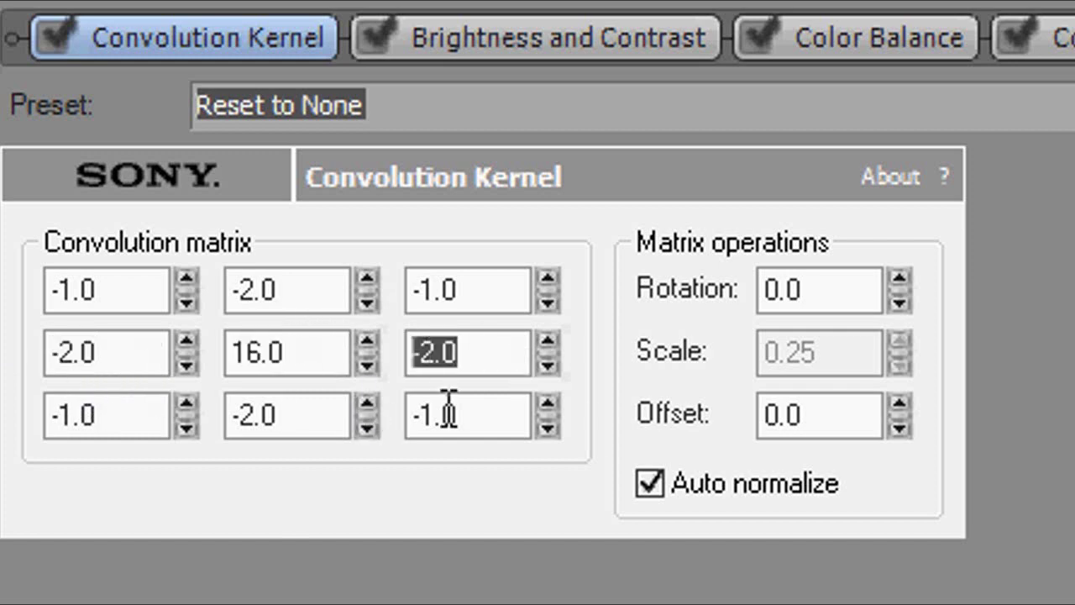
left_click_drag(134, 415, 19, 425)
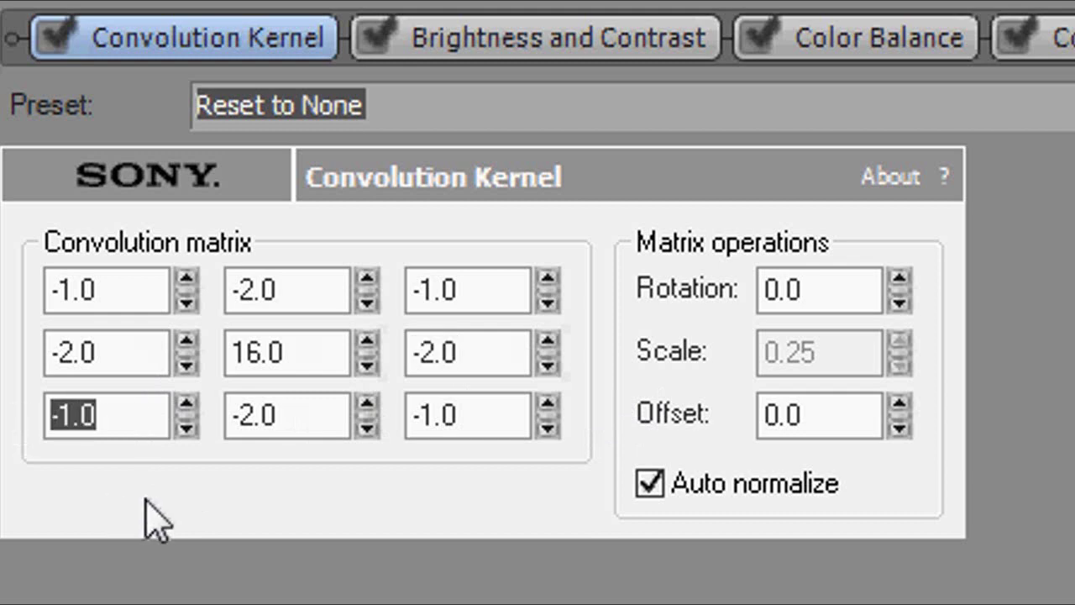
left_click_drag(321, 411, 220, 417)
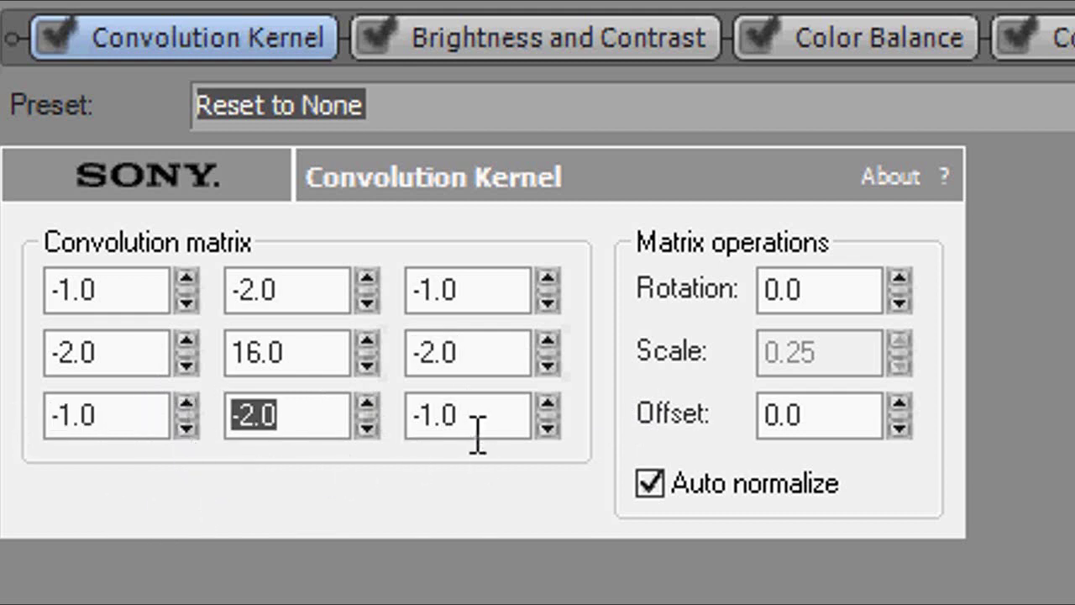
left_click_drag(494, 419, 408, 420)
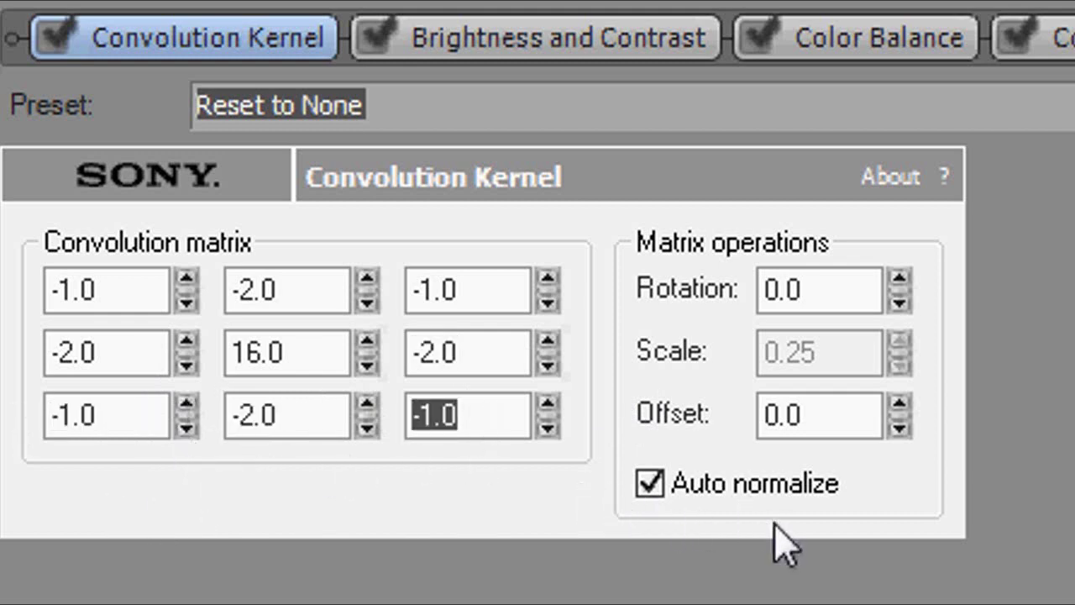
Check Brightness and Contrast (-0.10 brightness, -0.16 contrast, 0.59 center), then show Color Balance.
left_click(556, 42)
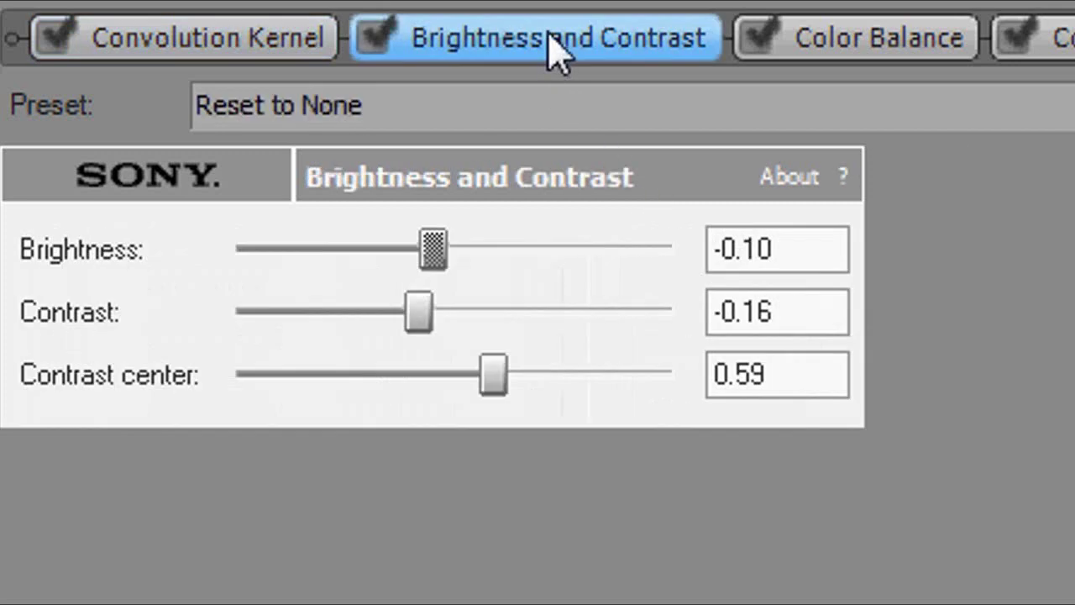
left_click(800, 254)
left_click_drag(801, 253, 689, 255)
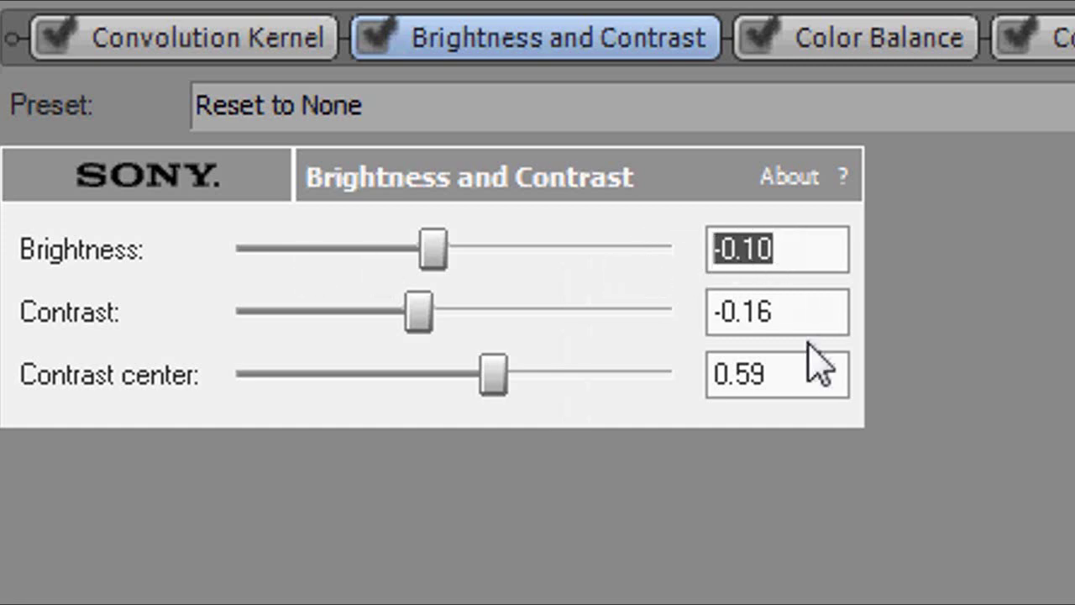
key("Tab")
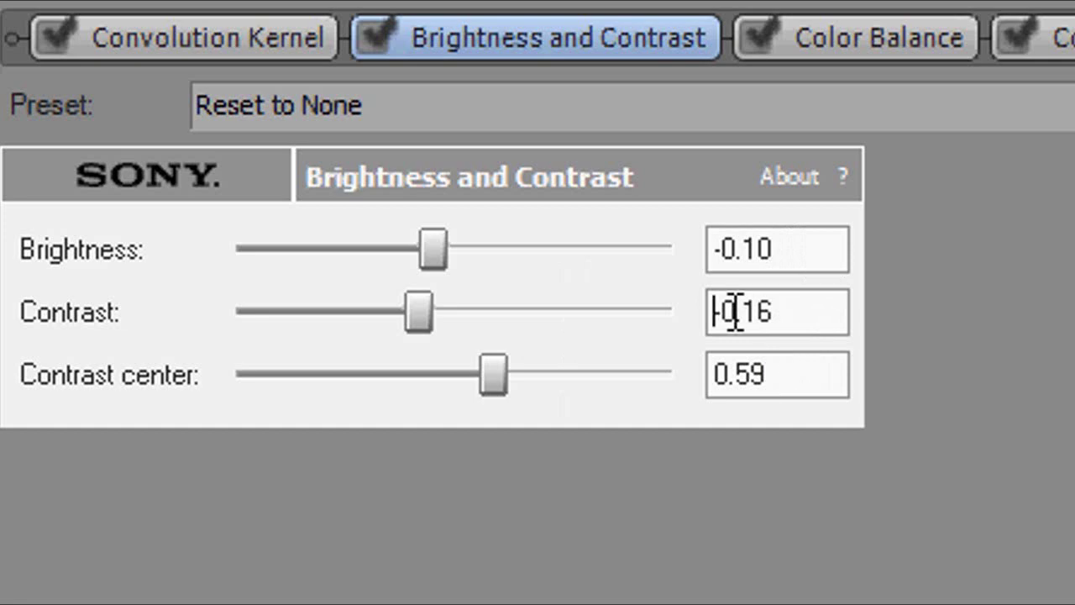
left_click_drag(787, 374, 566, 413)
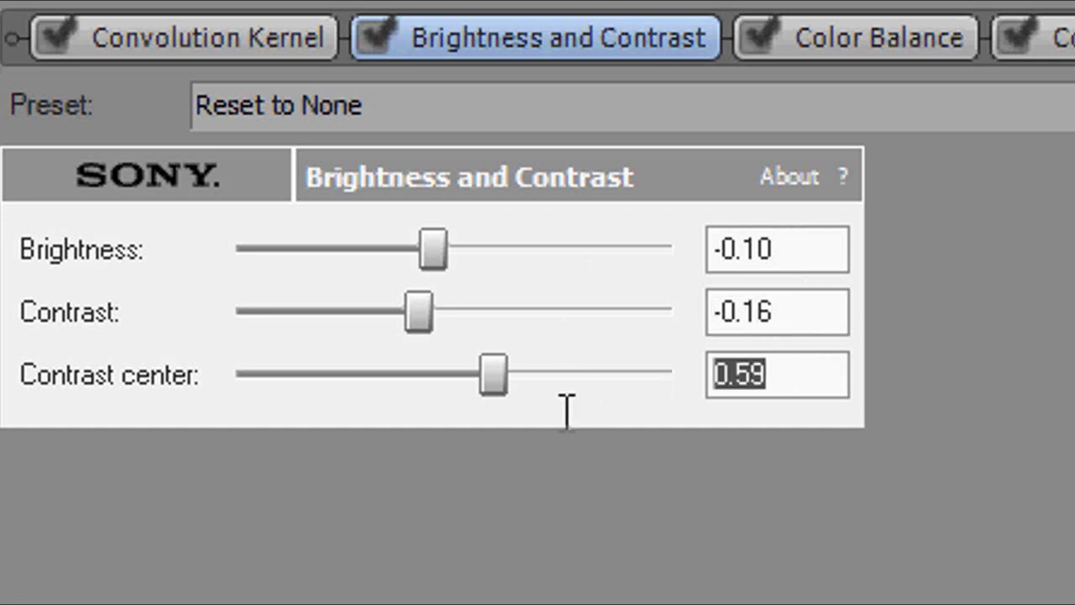
left_click(845, 39)
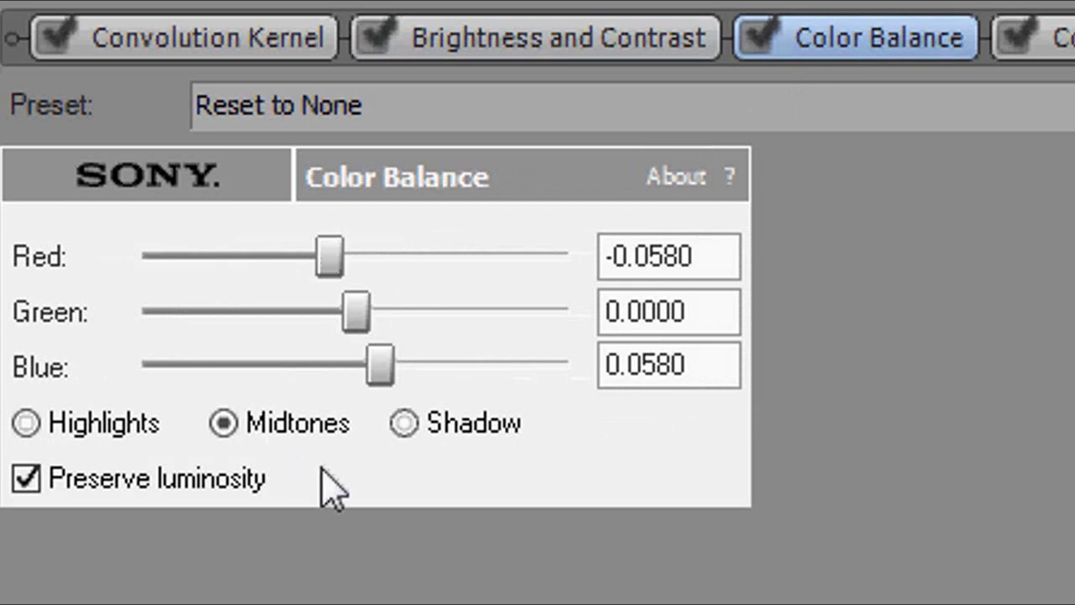
double_click(708, 256)
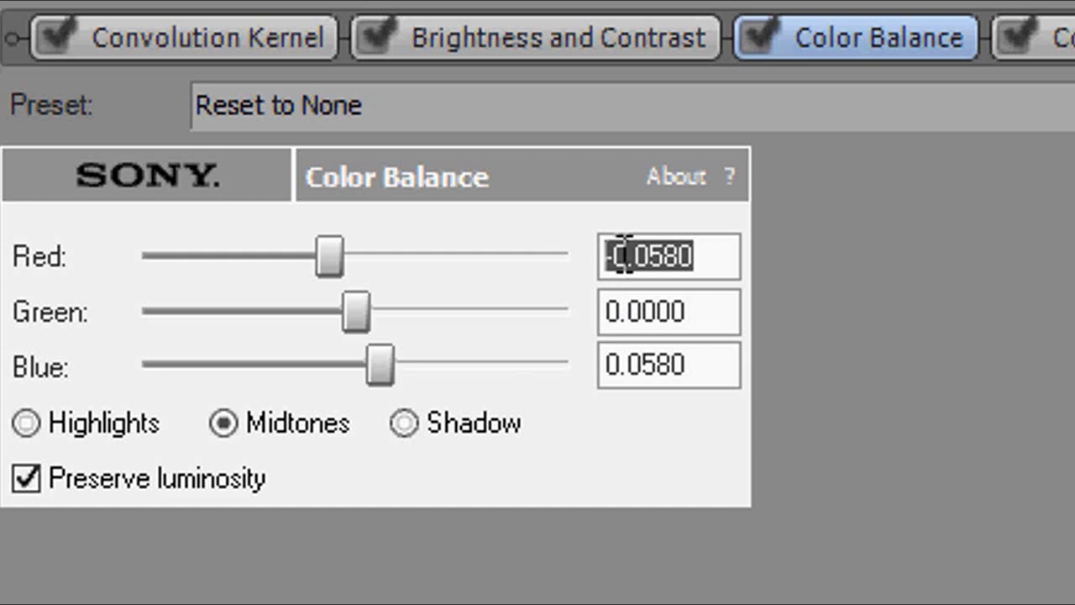
left_click(703, 268)
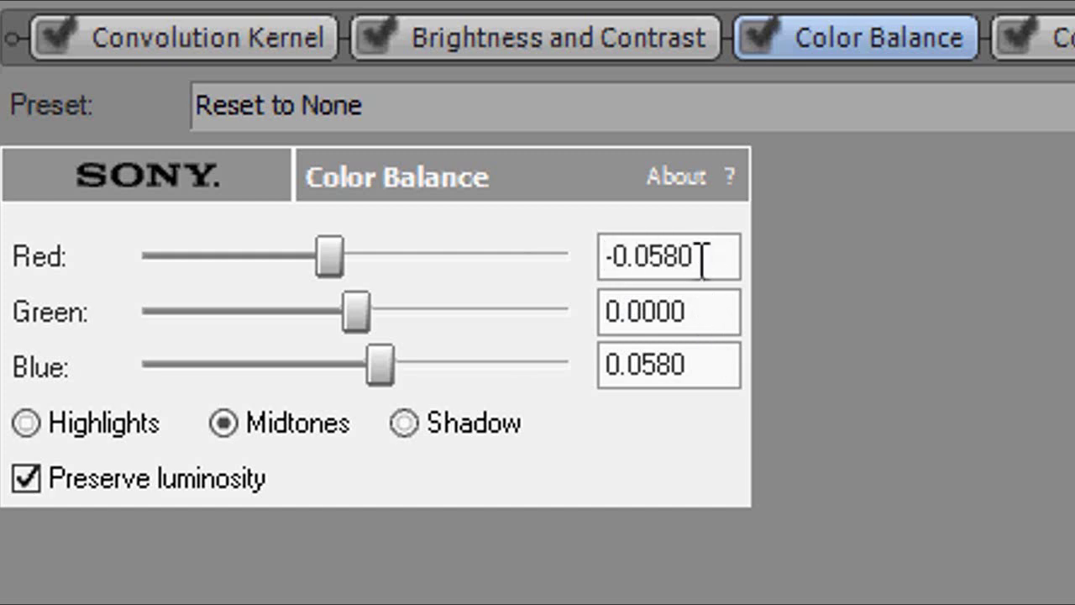
left_click(700, 301)
left_click_drag(700, 301, 216, 347)
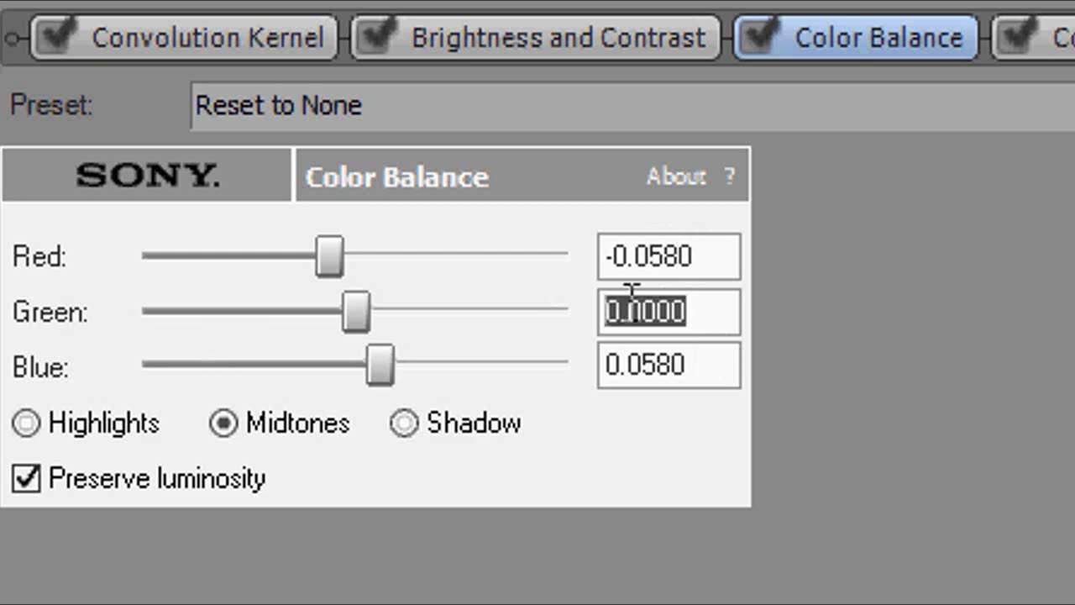
left_click_drag(718, 314, 610, 314)
left_click_drag(726, 368, 432, 342)
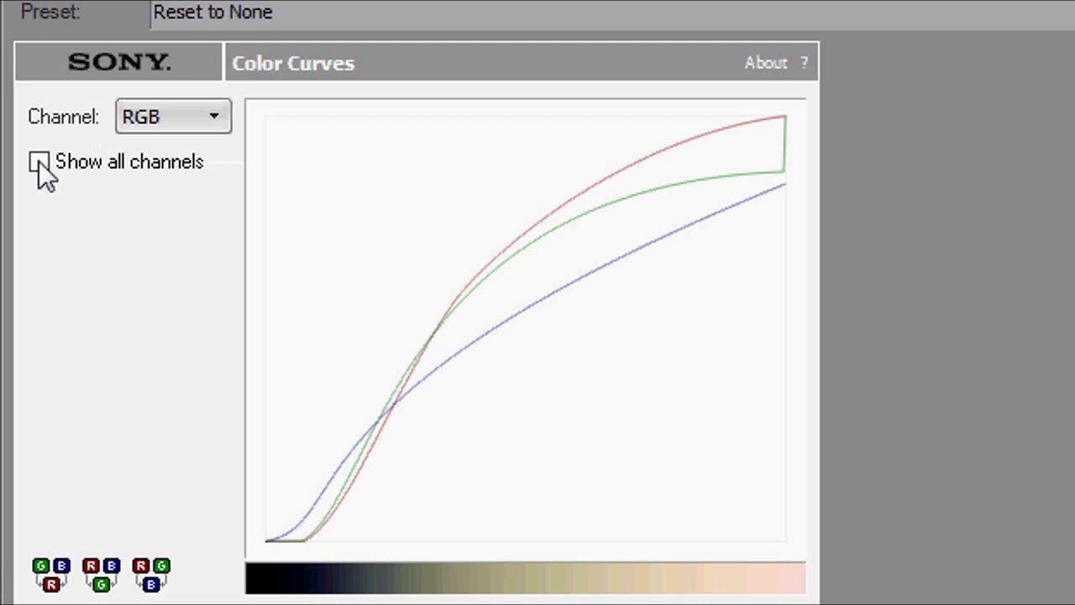
Inspect the red channel curve's middle, top-right and bottom-left points in Color Curves.
left_click(172, 118)
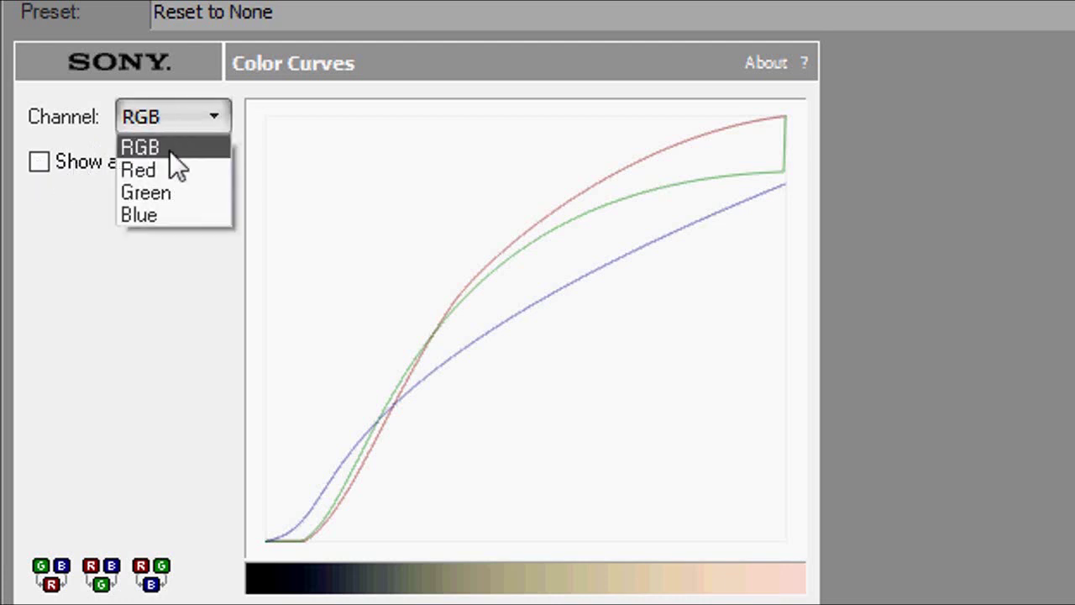
left_click(177, 169)
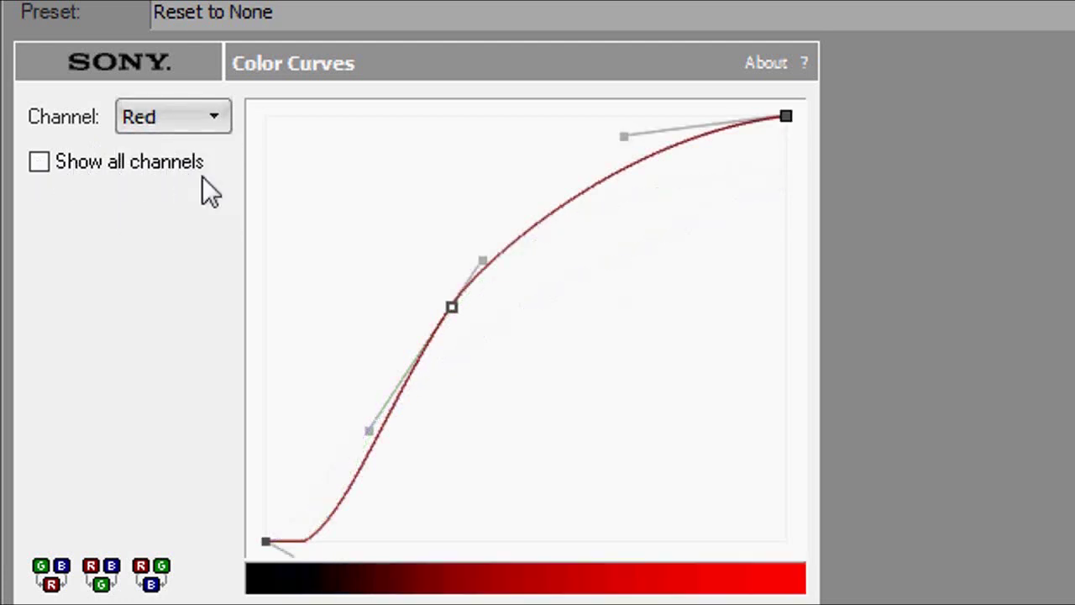
right_click(449, 307)
left_click(439, 263)
right_click(440, 263)
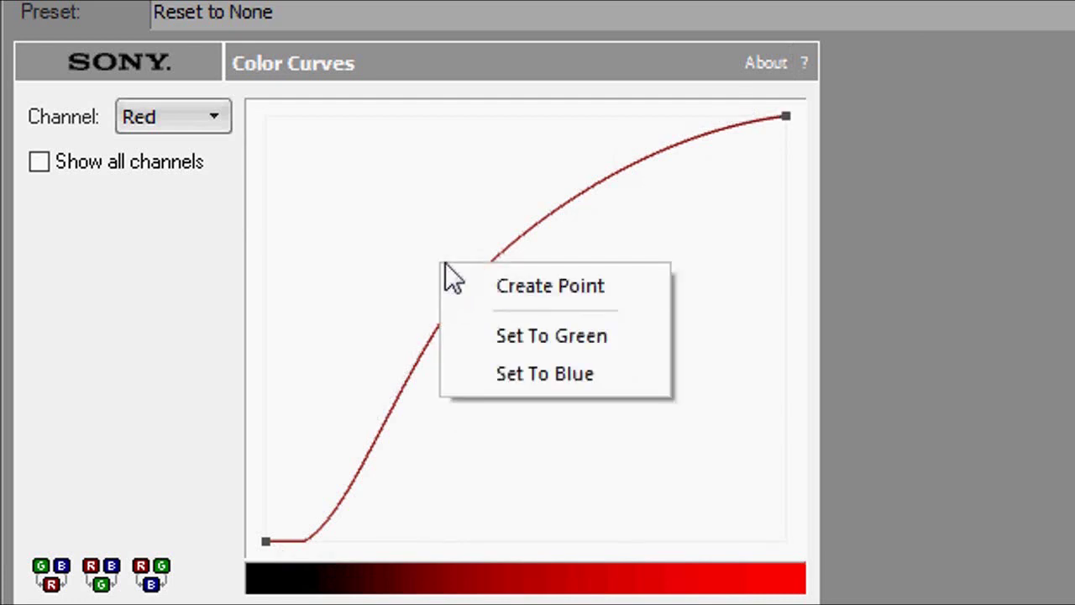
left_click(104, 348)
left_click(455, 308)
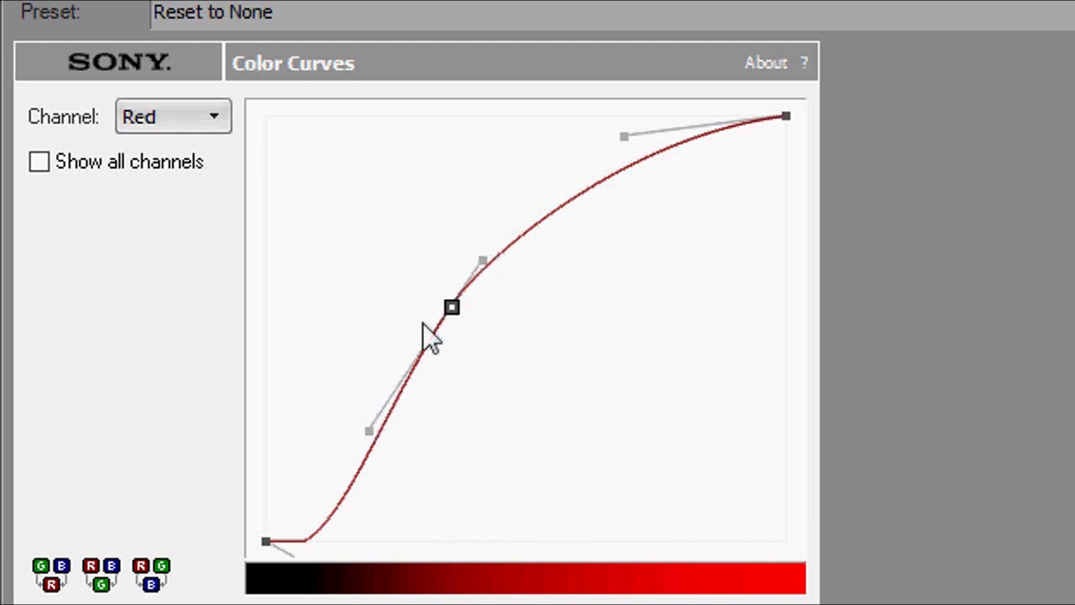
left_click(784, 115)
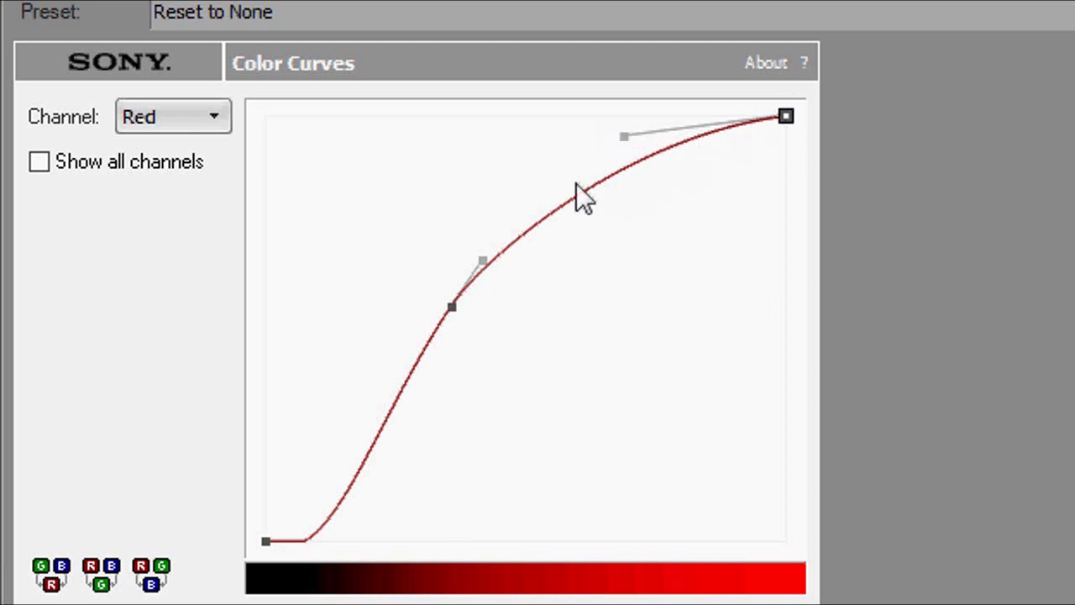
left_click(265, 540)
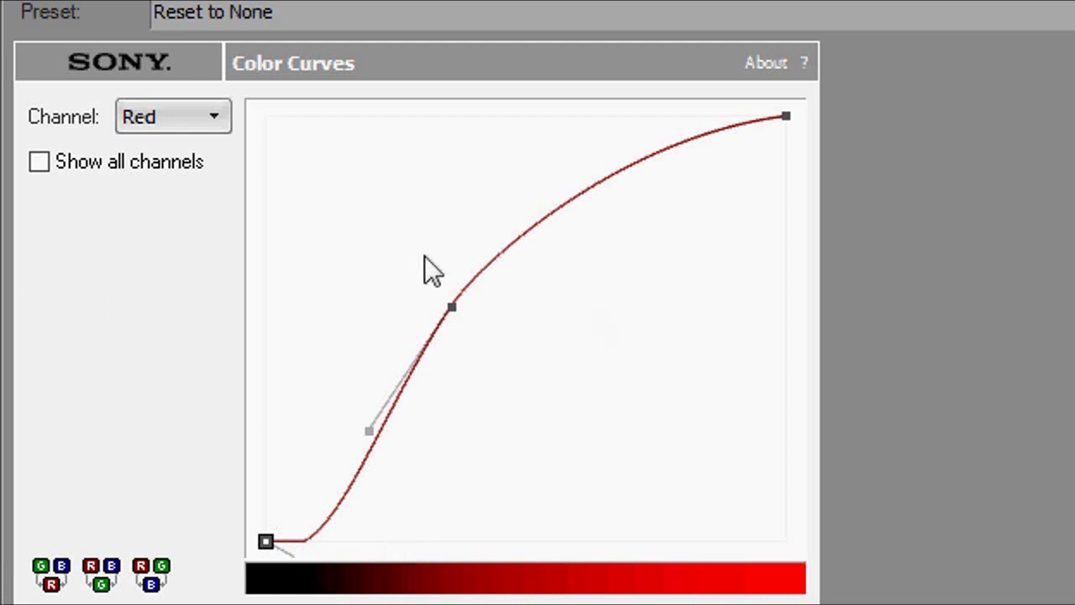
On the green channel, lower the top-right point slightly and reshape the upper curve.
left_click(197, 123)
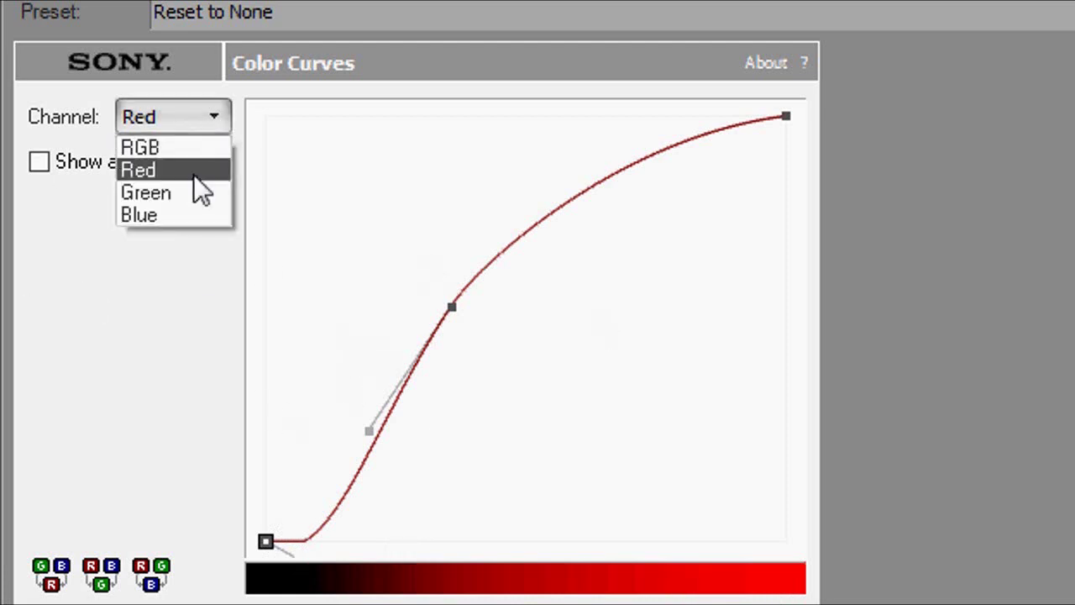
left_click(193, 191)
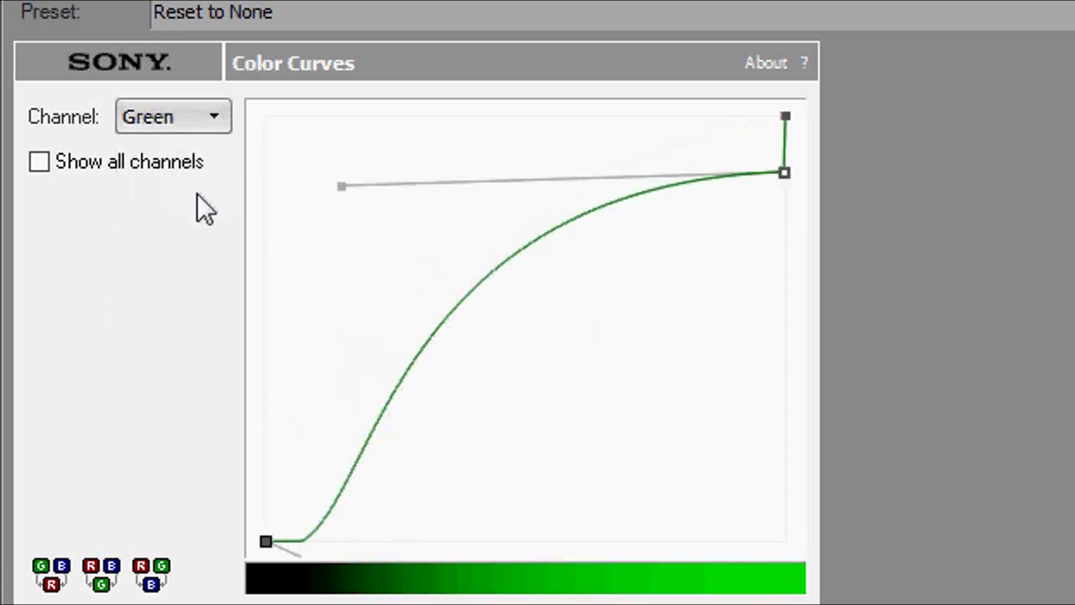
left_click(784, 170)
left_click_drag(815, 170, 813, 176)
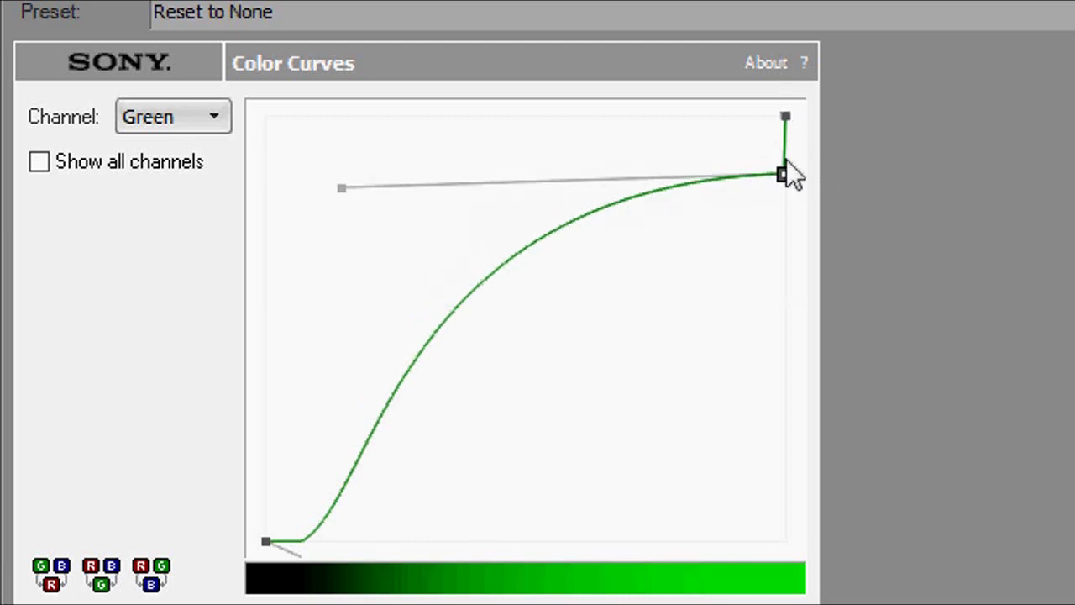
right_click(776, 201)
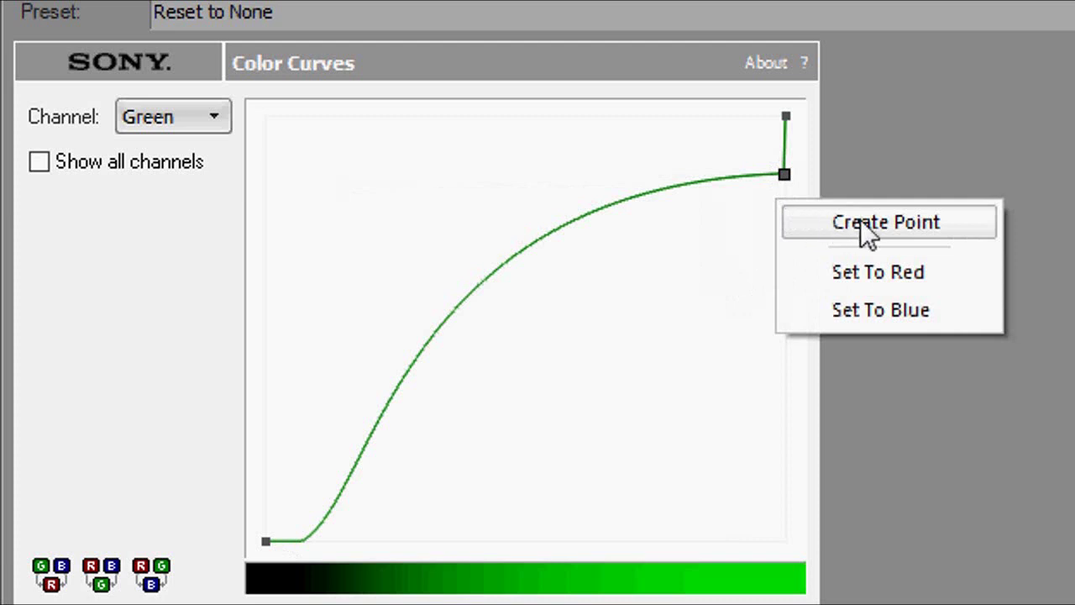
left_click(953, 160)
left_click(784, 174)
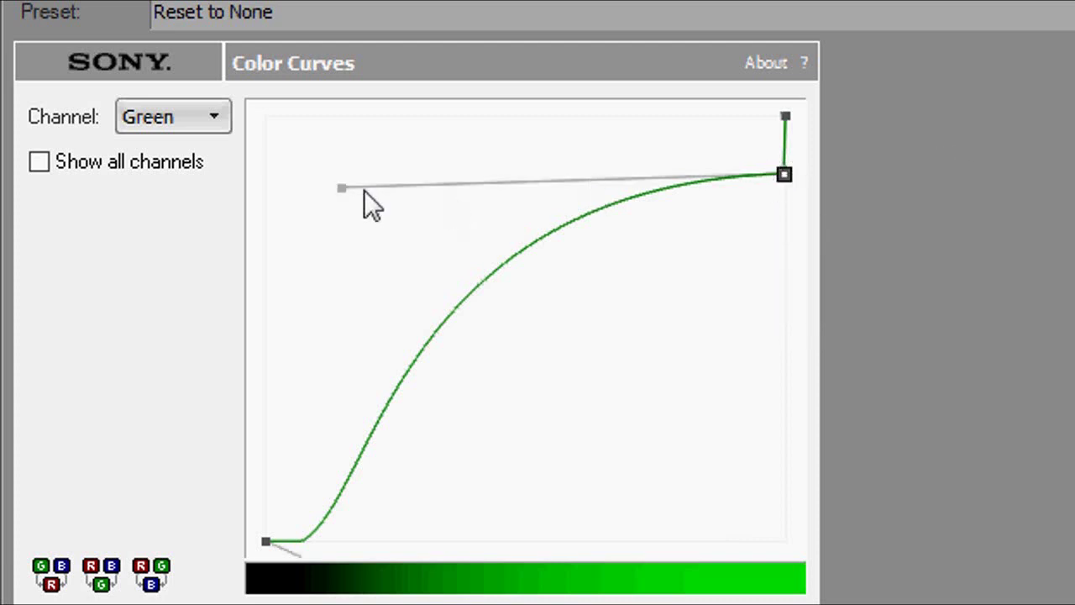
left_click_drag(331, 186, 331, 179)
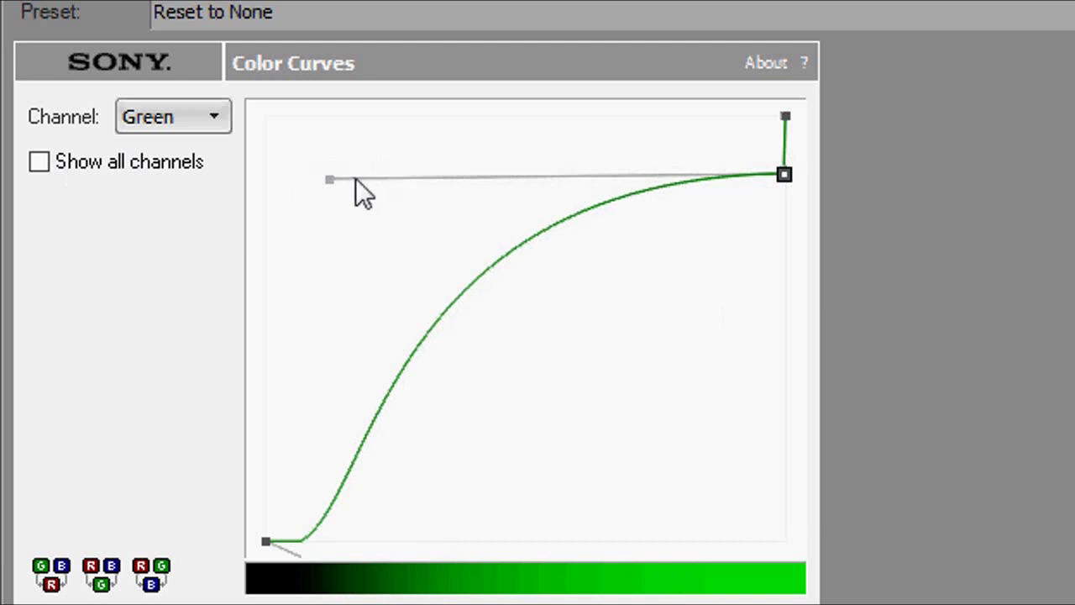
left_click(265, 539)
left_click(195, 122)
Lock the blue curve's top-right tangents and pull its upper section to reshape it.
left_click(178, 210)
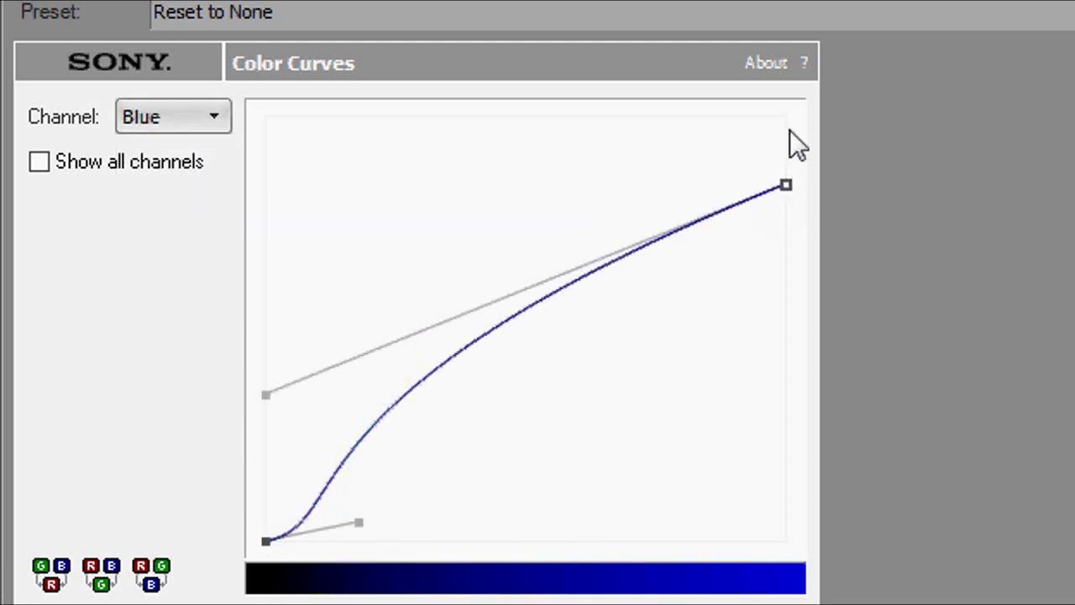
left_click(786, 183)
right_click(781, 127)
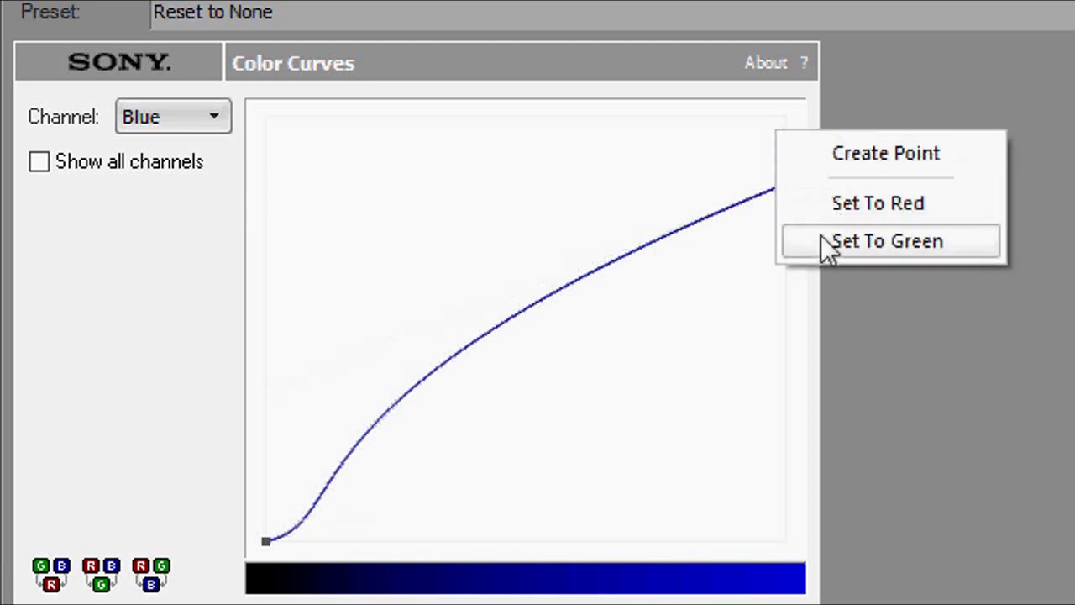
left_click(826, 322)
right_click(786, 184)
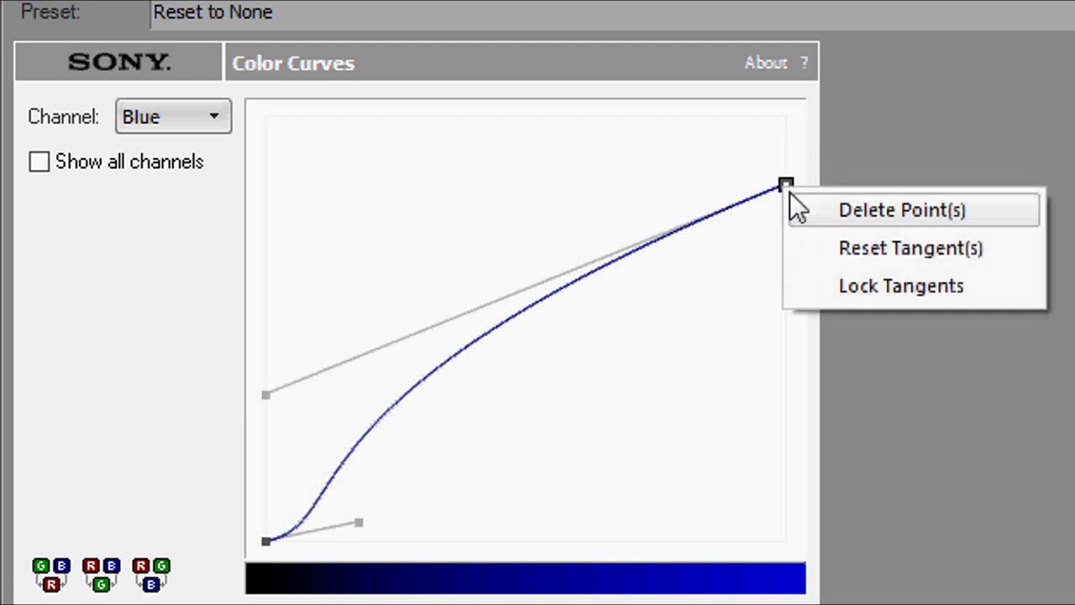
left_click(822, 285)
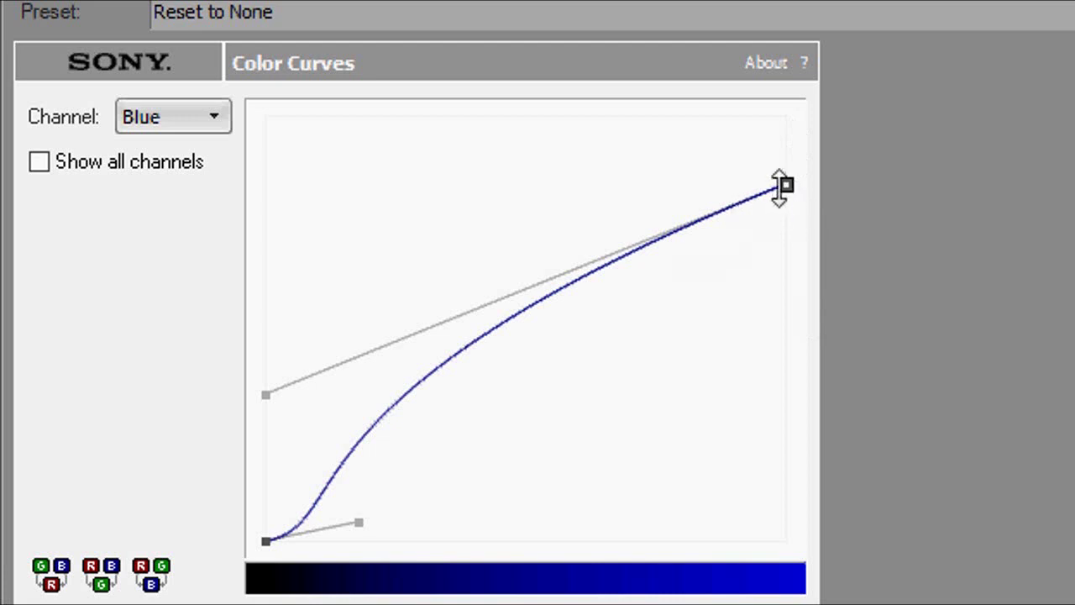
left_click_drag(267, 396, 247, 400)
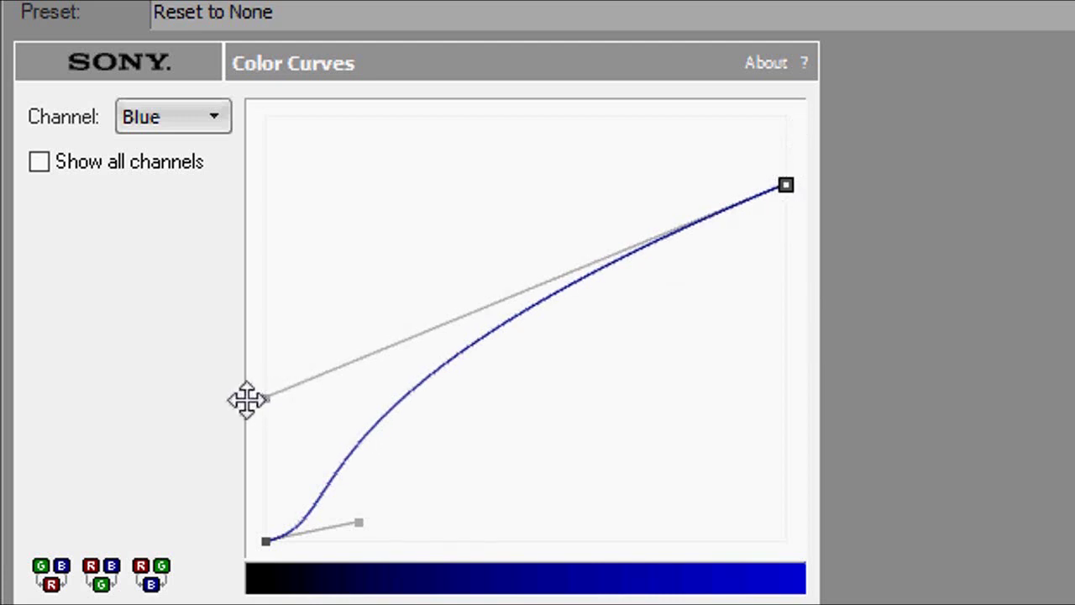
left_click(266, 539)
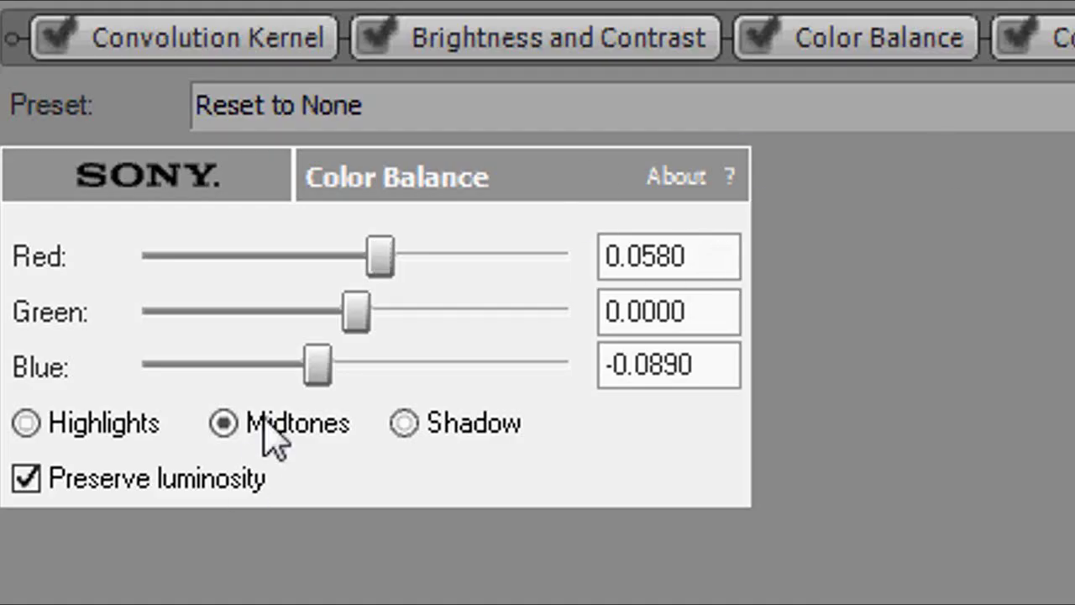
left_click_drag(722, 252, 564, 252)
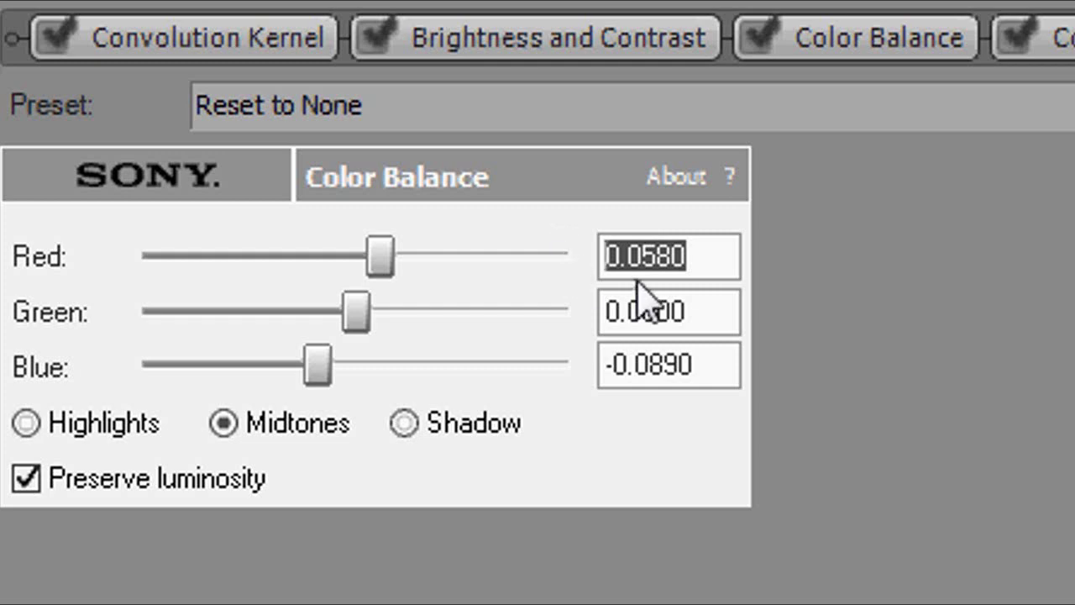
left_click_drag(720, 307, 457, 307)
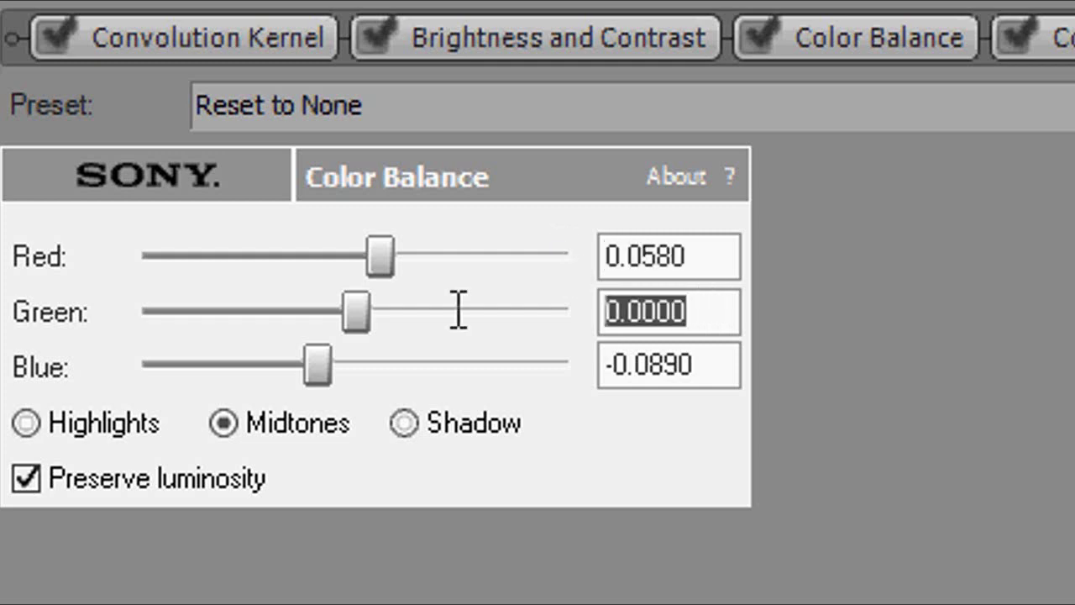
left_click_drag(720, 364, 623, 378)
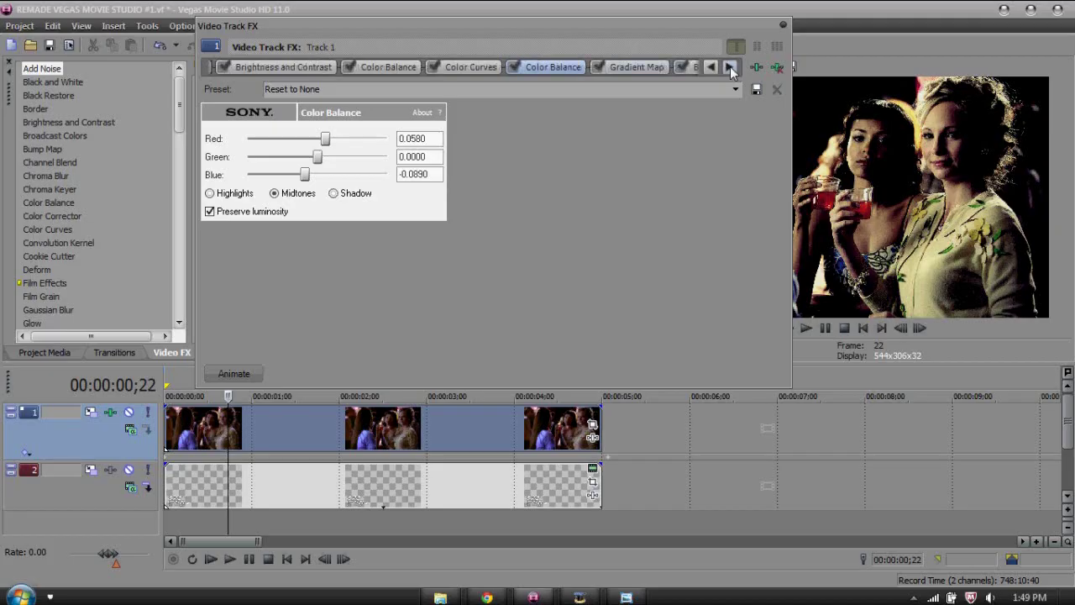
Bring up the Gradient Map effect further along the effects chain.
left_click(729, 67)
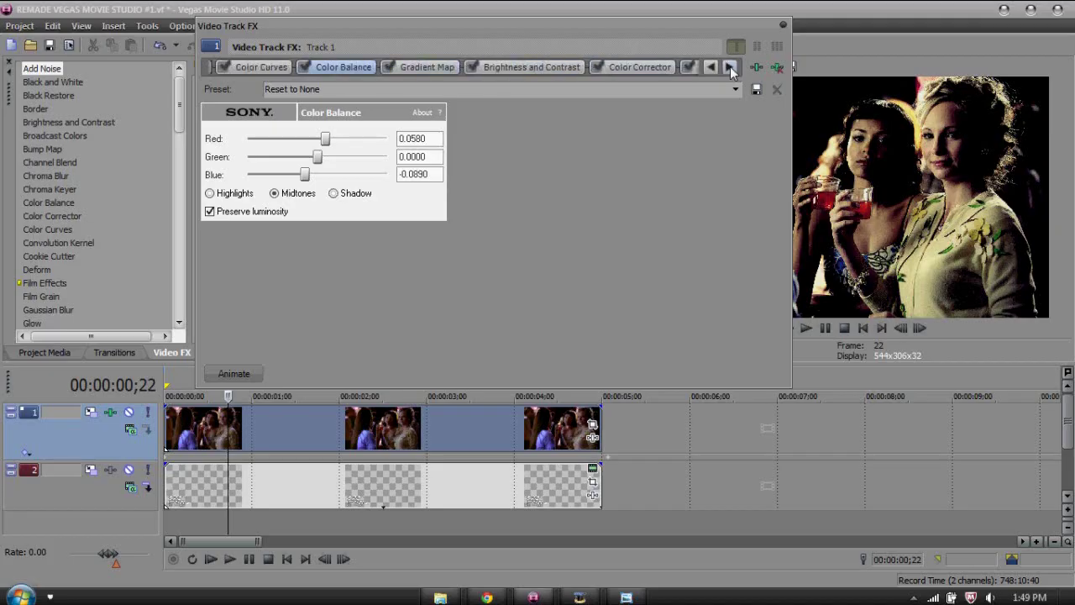
left_click(730, 67)
left_click(346, 66)
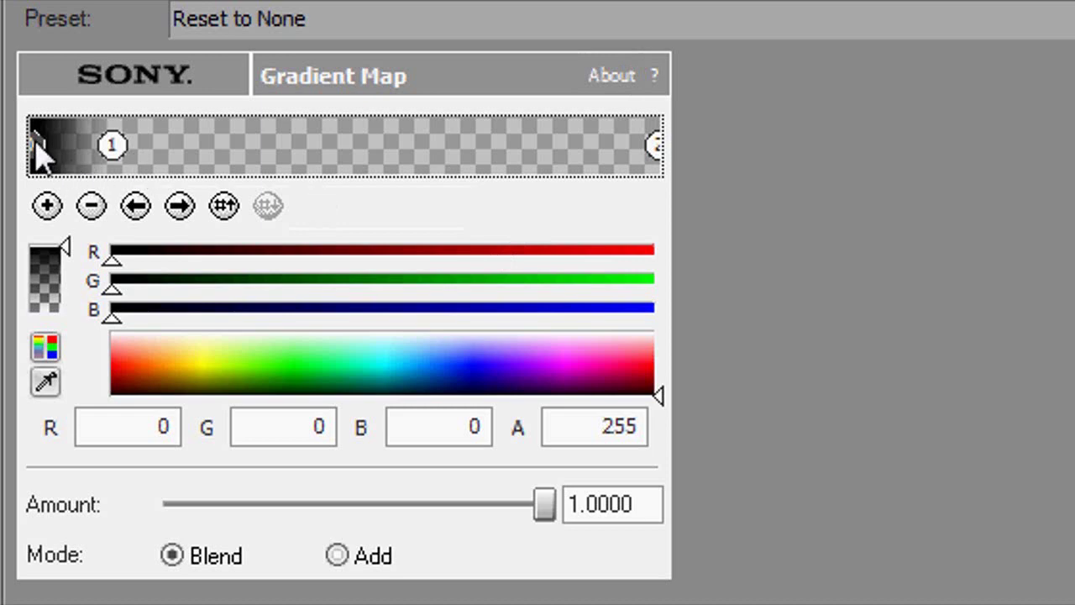
left_click(47, 274)
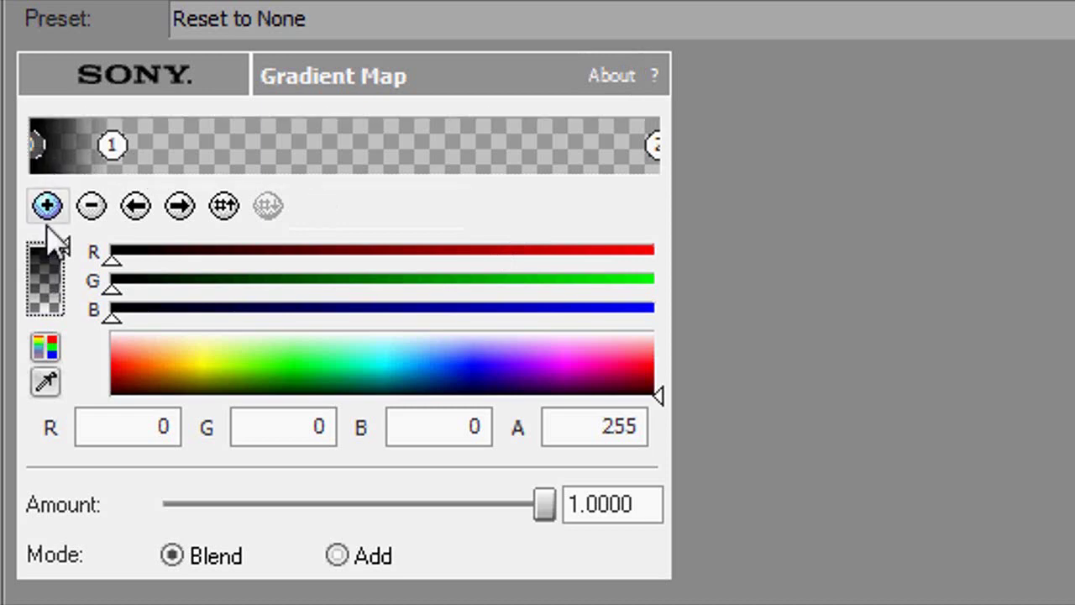
Move Gradient Map stop 1 to shorten the dark ramp and check both stops' colours.
left_click(112, 148)
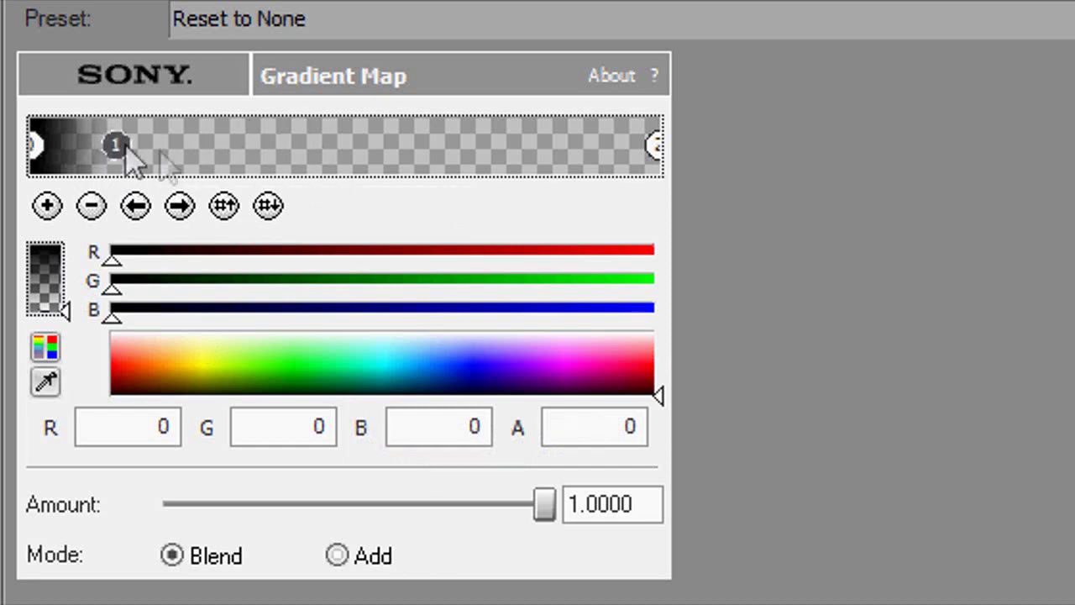
left_click_drag(126, 149, 115, 143)
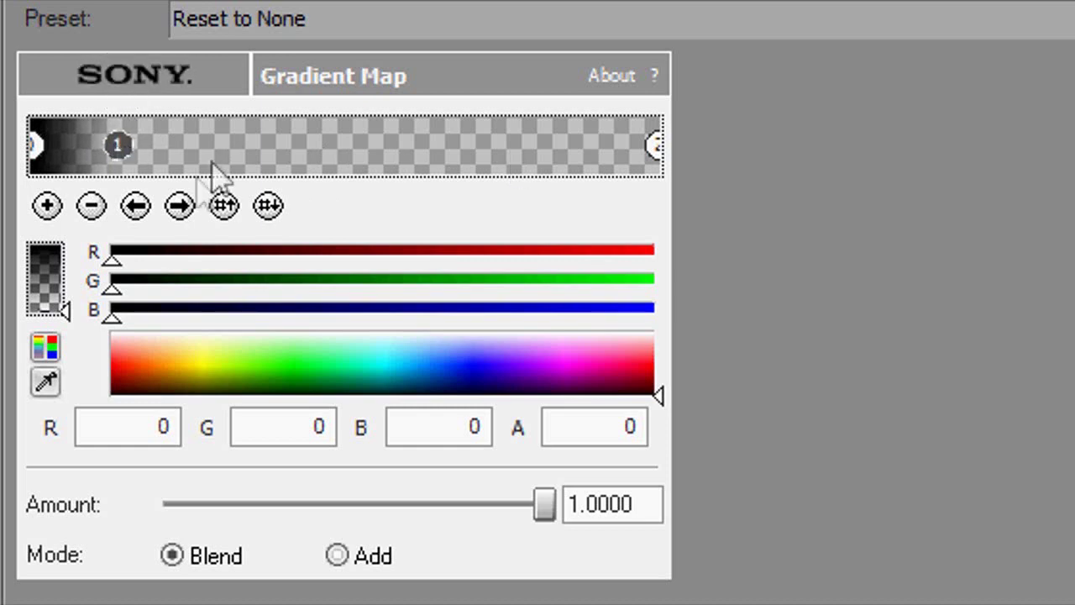
left_click(48, 307)
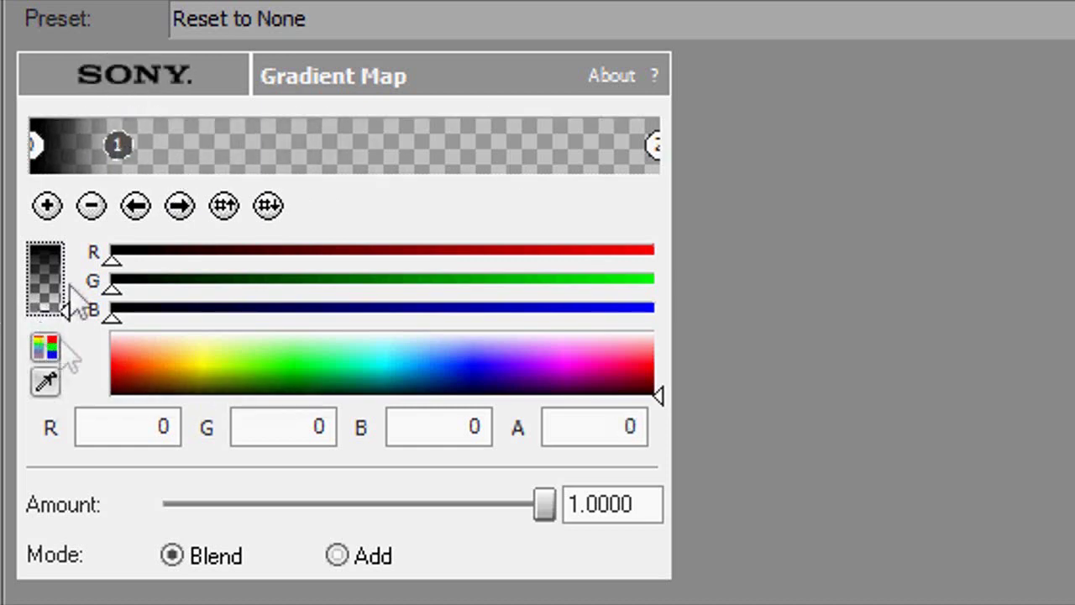
left_click(655, 148)
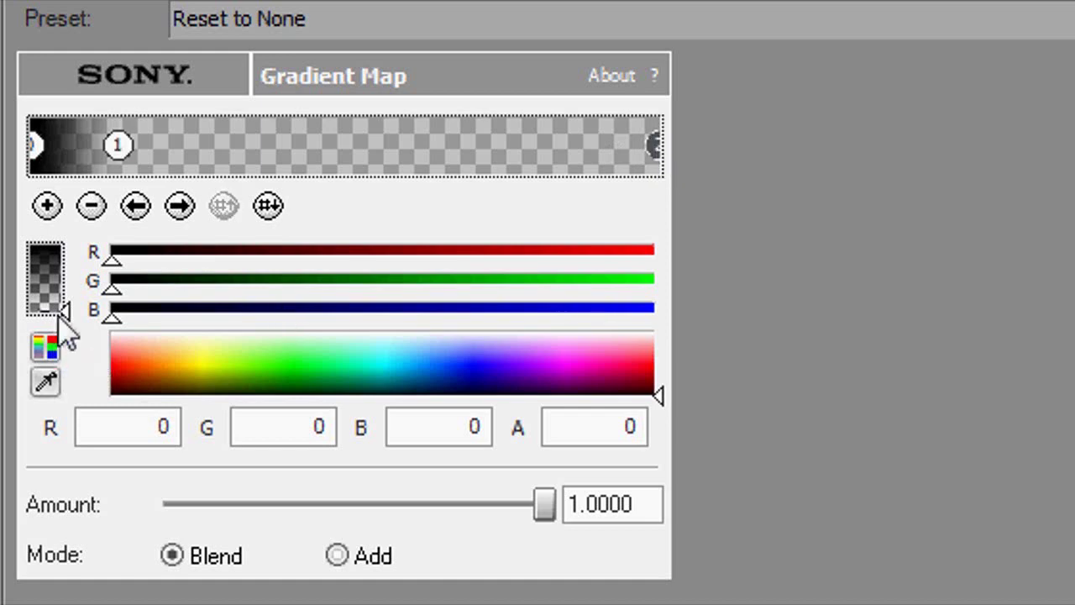
left_click(60, 320)
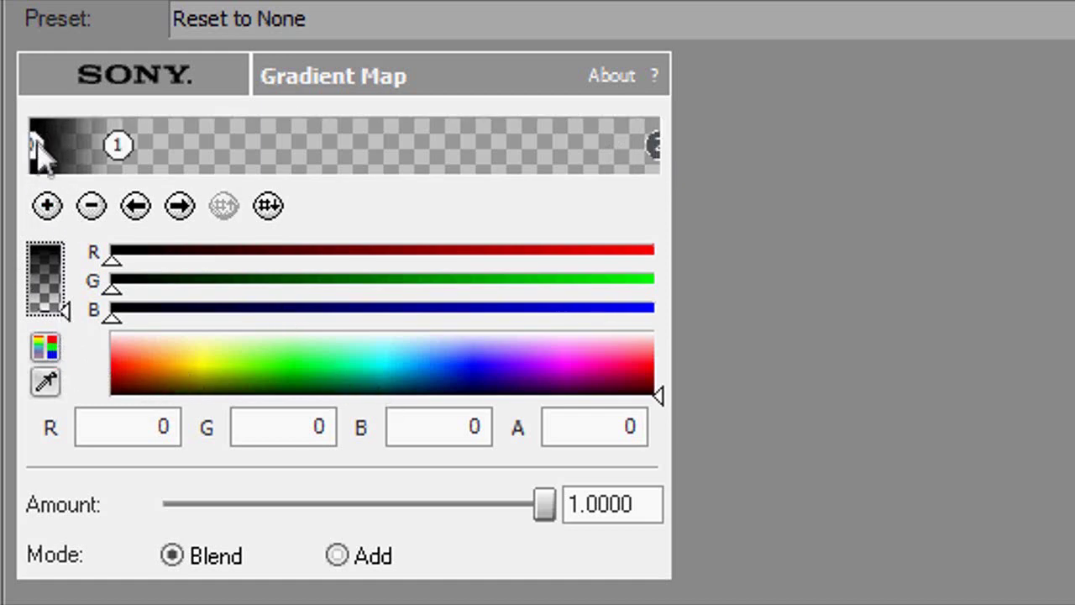
left_click(672, 53)
left_click(813, 247)
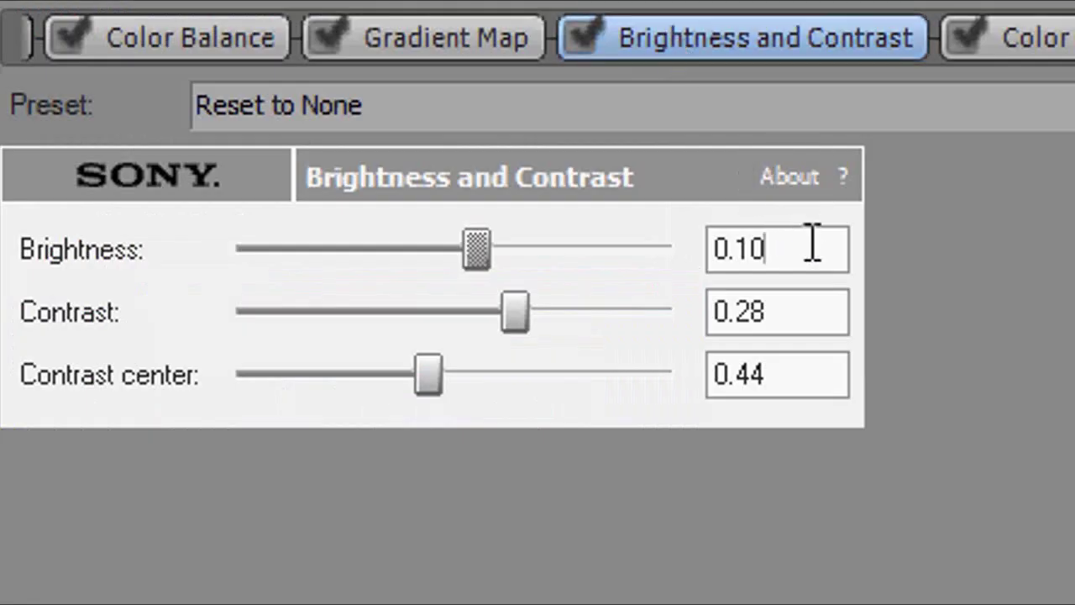
double_click(813, 246)
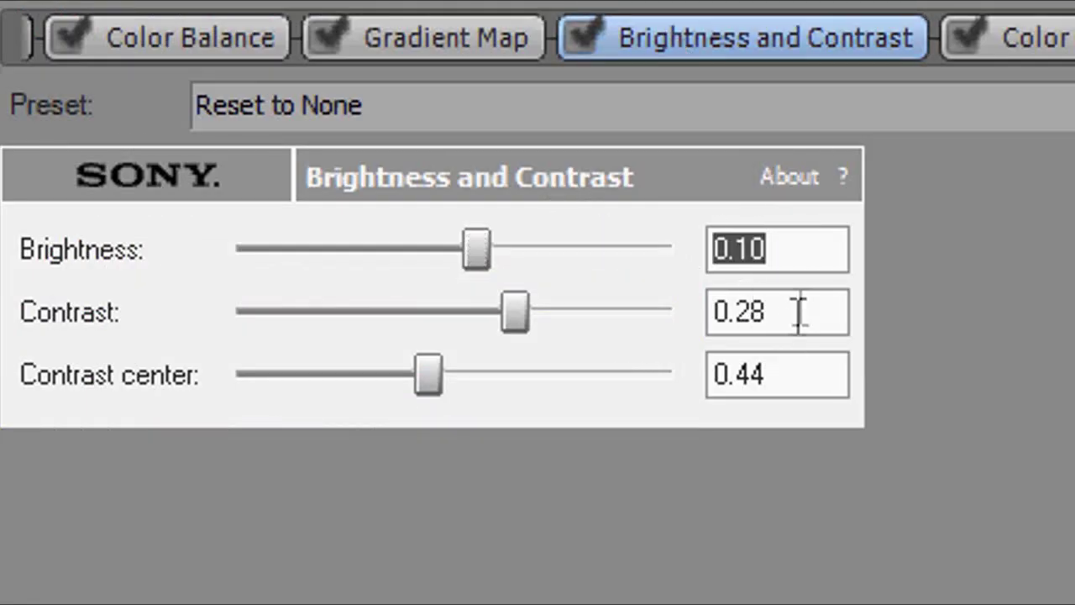
left_click_drag(799, 315, 648, 305)
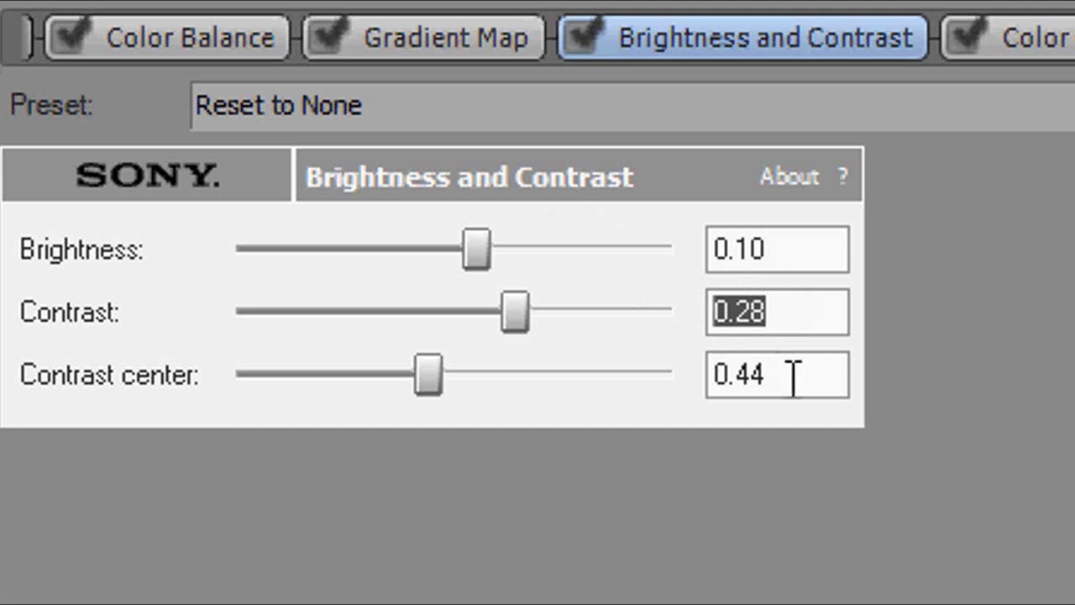
left_click_drag(793, 376, 653, 409)
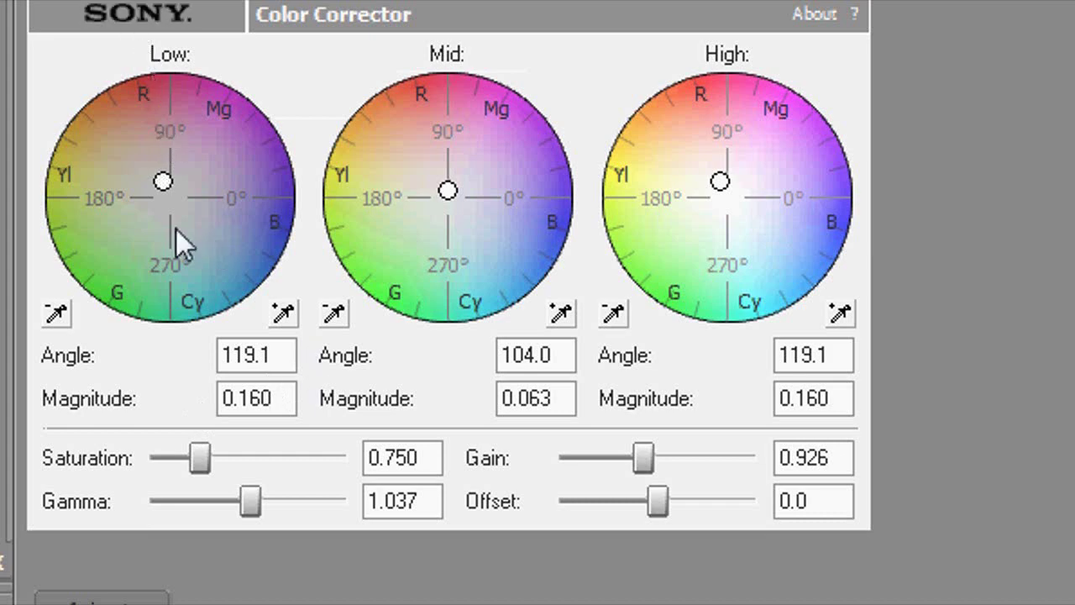
Review Color Corrector Low 119.1/0.160, Mid 104.0/0.063 and High 119.1/0.160 angle/magnitude values.
left_click_drag(290, 360, 141, 356)
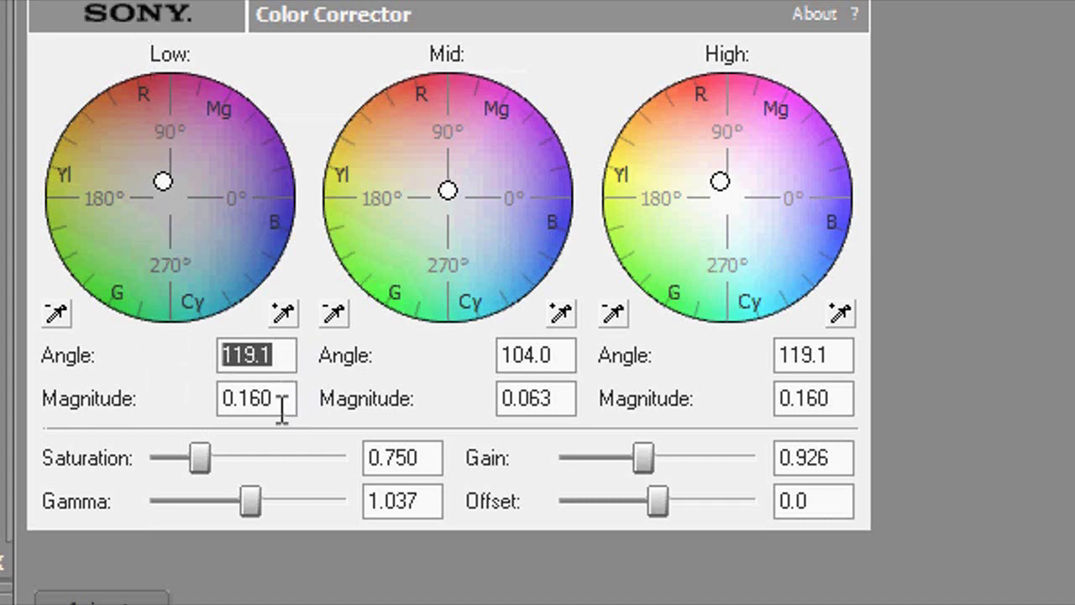
left_click_drag(282, 401, 141, 395)
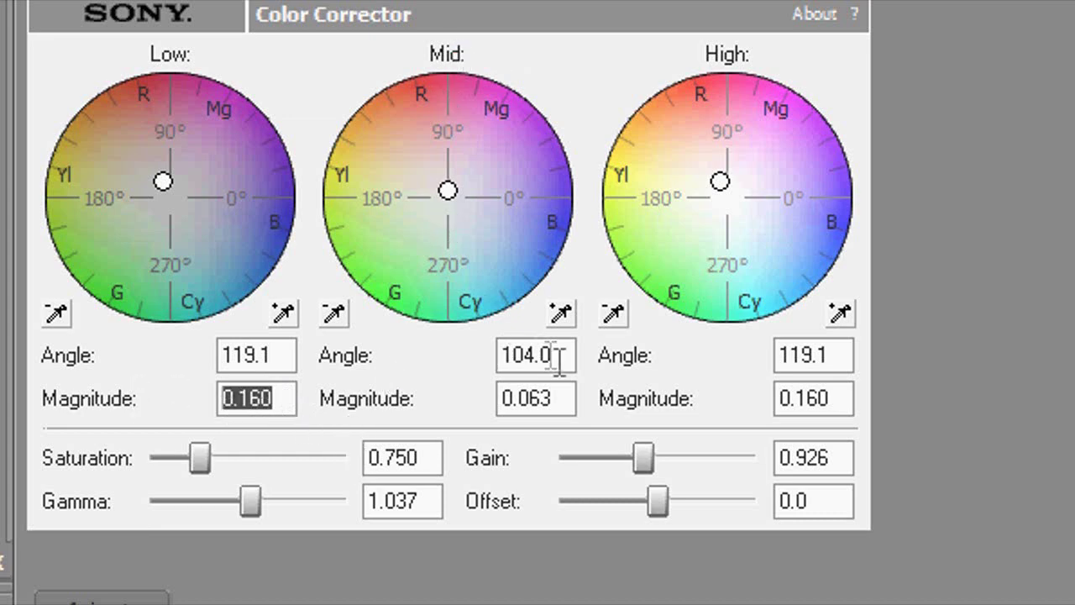
left_click_drag(548, 355, 451, 384)
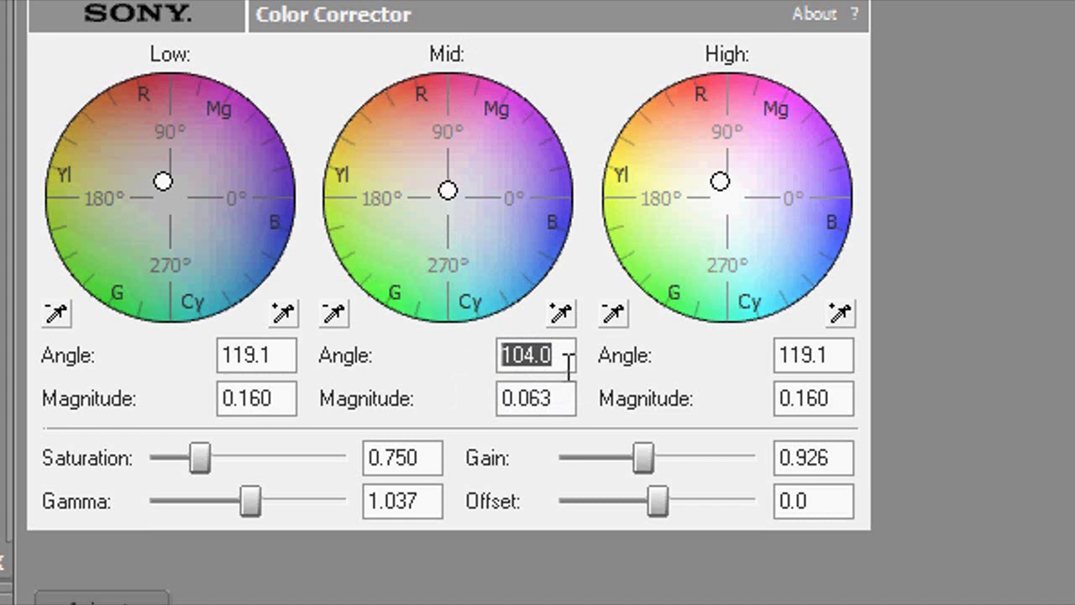
left_click(561, 398)
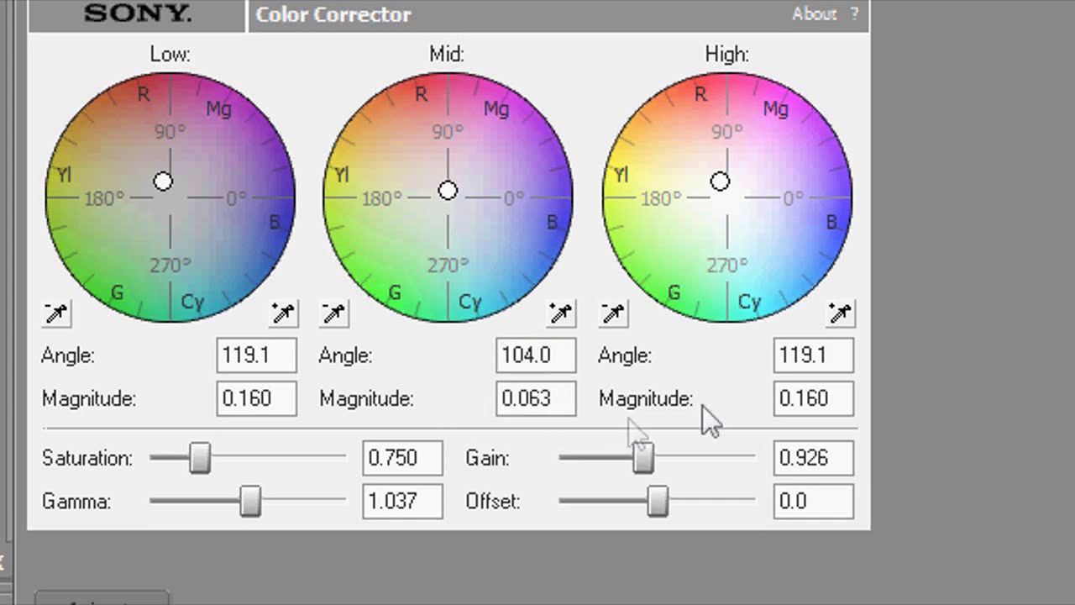
left_click(835, 354)
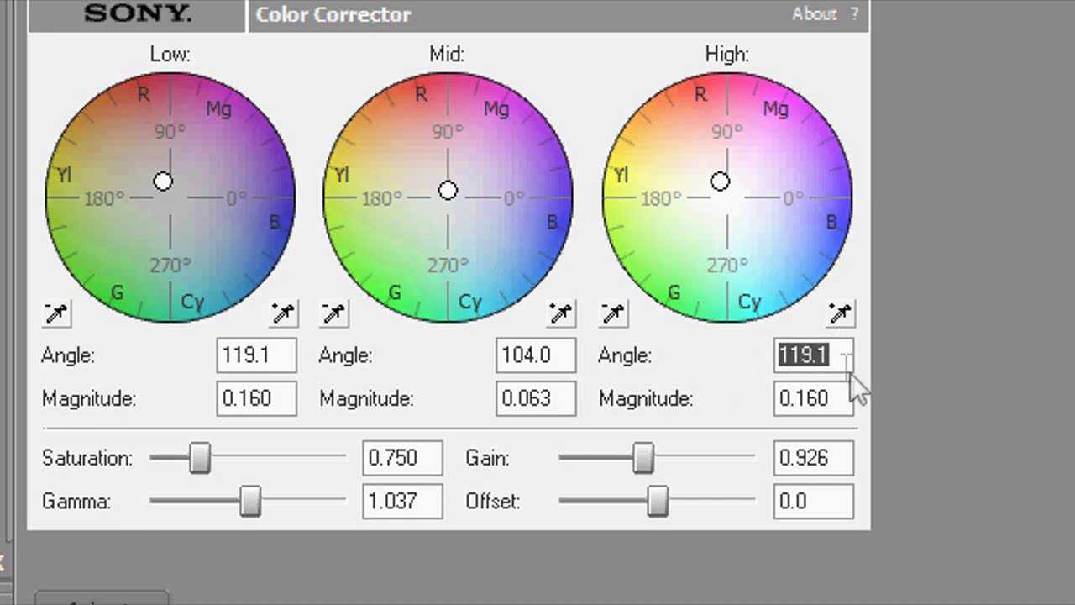
left_click(779, 407)
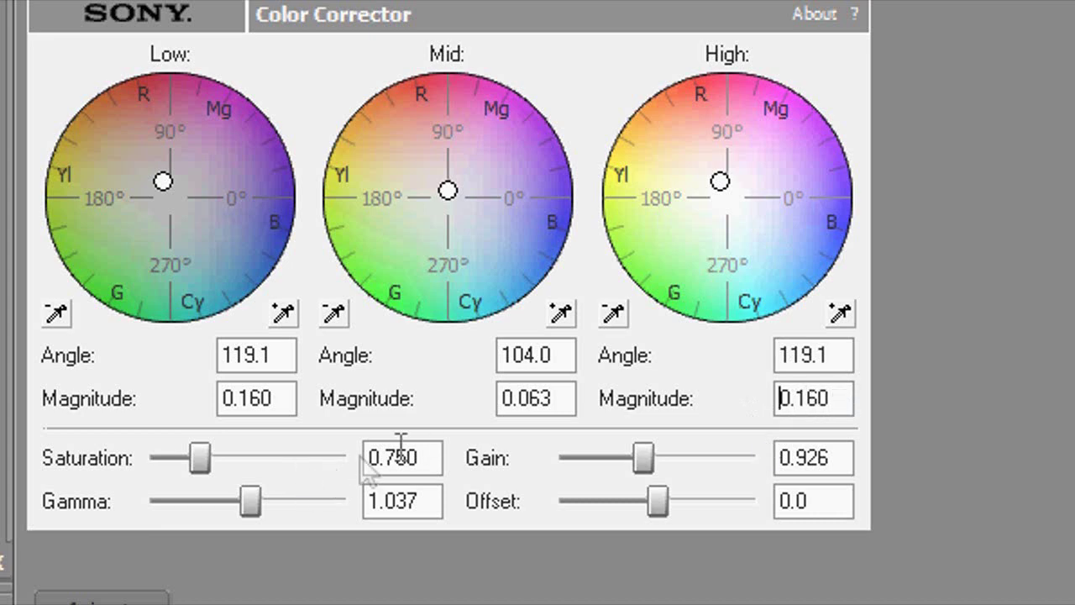
Check Saturation 0.750, Gamma 1.037, Gain 0.926 and Offset 0.0 in Color Corrector.
left_click(426, 455)
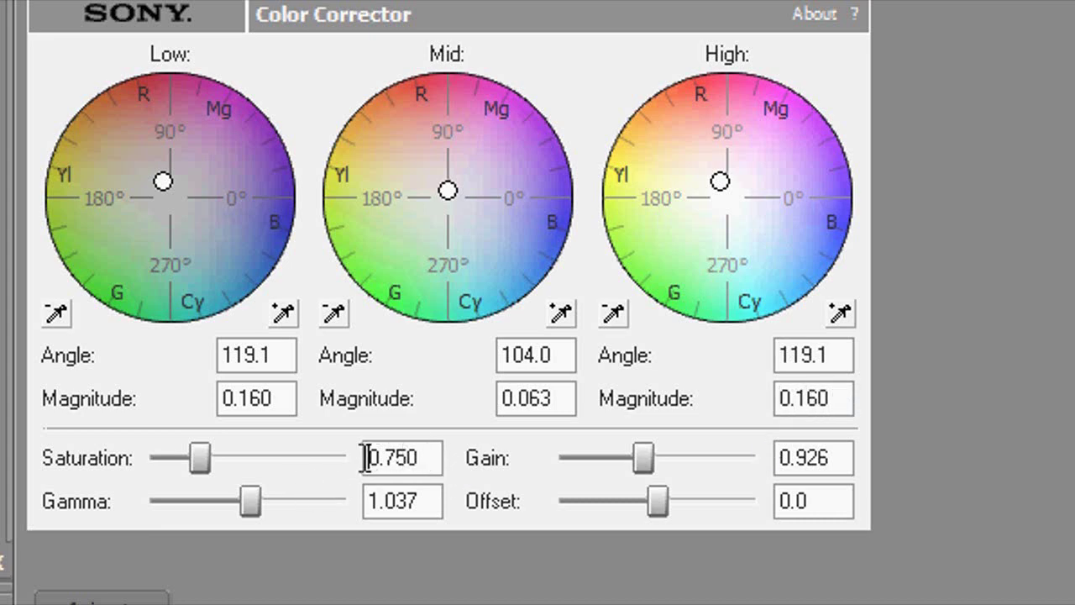
left_click_drag(365, 456, 430, 457)
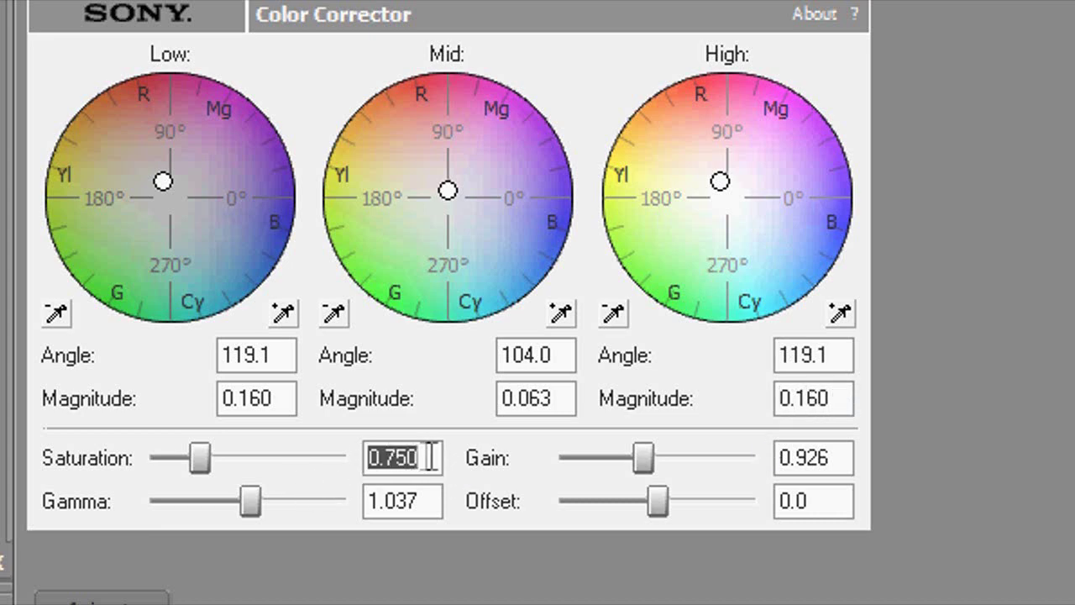
left_click(367, 502)
left_click_drag(368, 502, 437, 502)
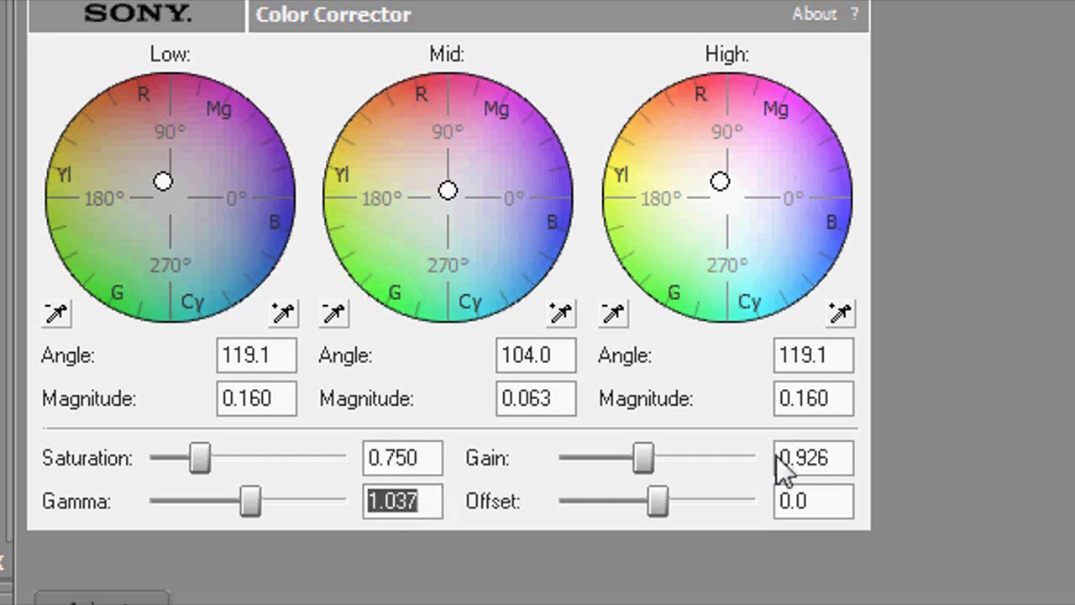
left_click_drag(790, 458, 850, 458)
left_click(827, 496)
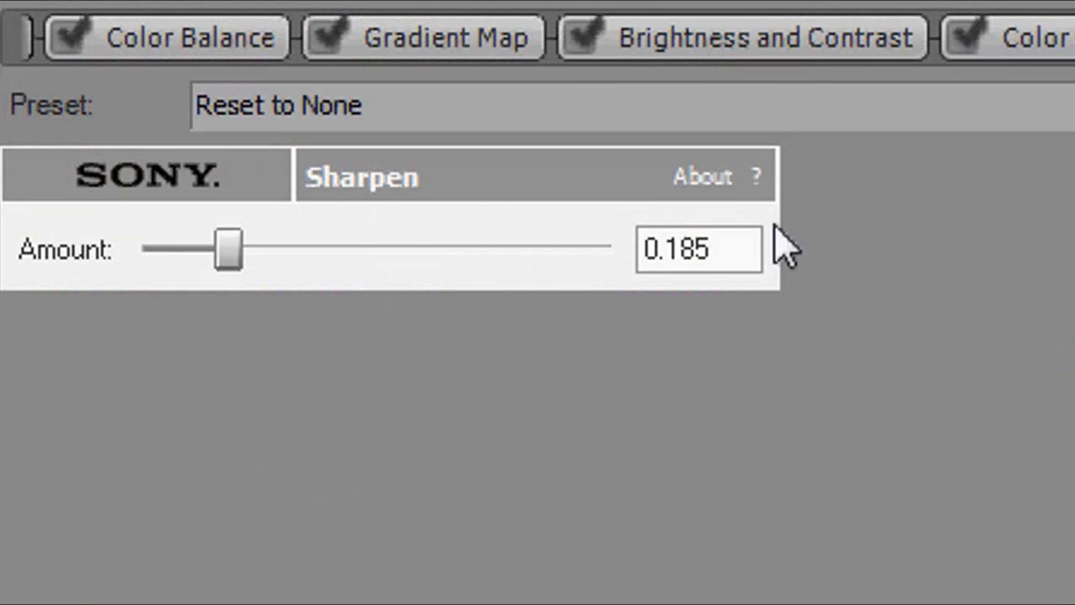
Confirm Sharpen Amount 0.185 and close the Video Track FX window.
left_click(753, 249)
left_click_drag(754, 250, 609, 260)
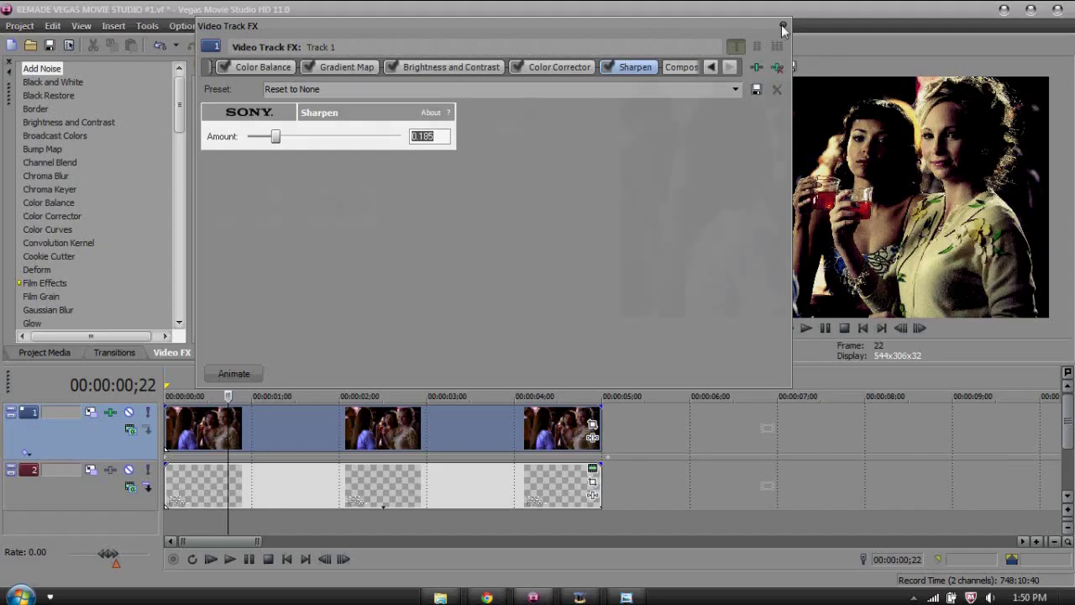
left_click(783, 29)
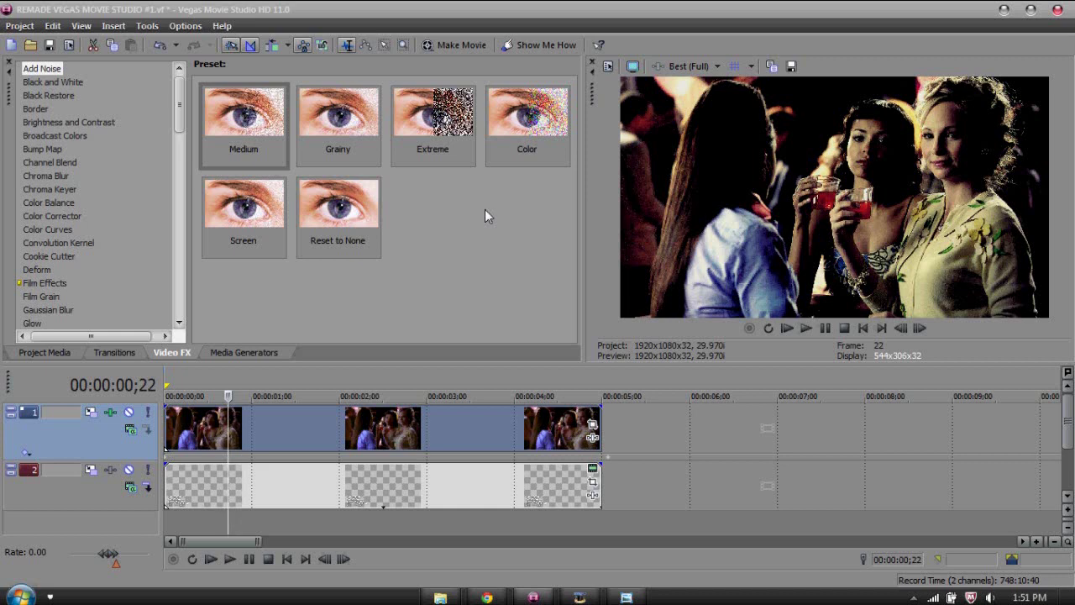
left_click(19, 25)
left_click(231, 9)
left_click(110, 414)
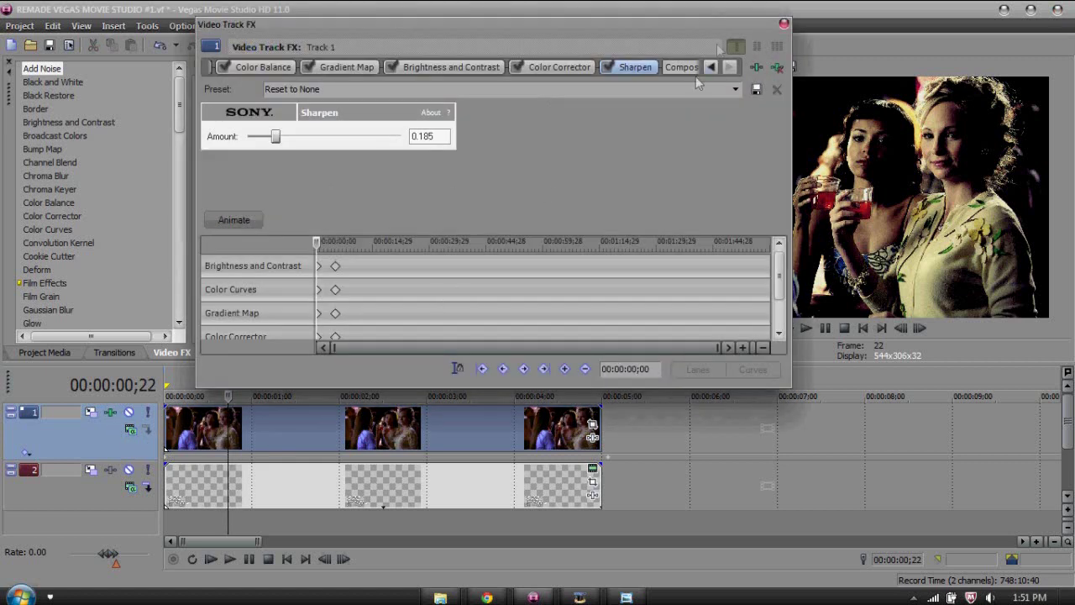
left_click(757, 69)
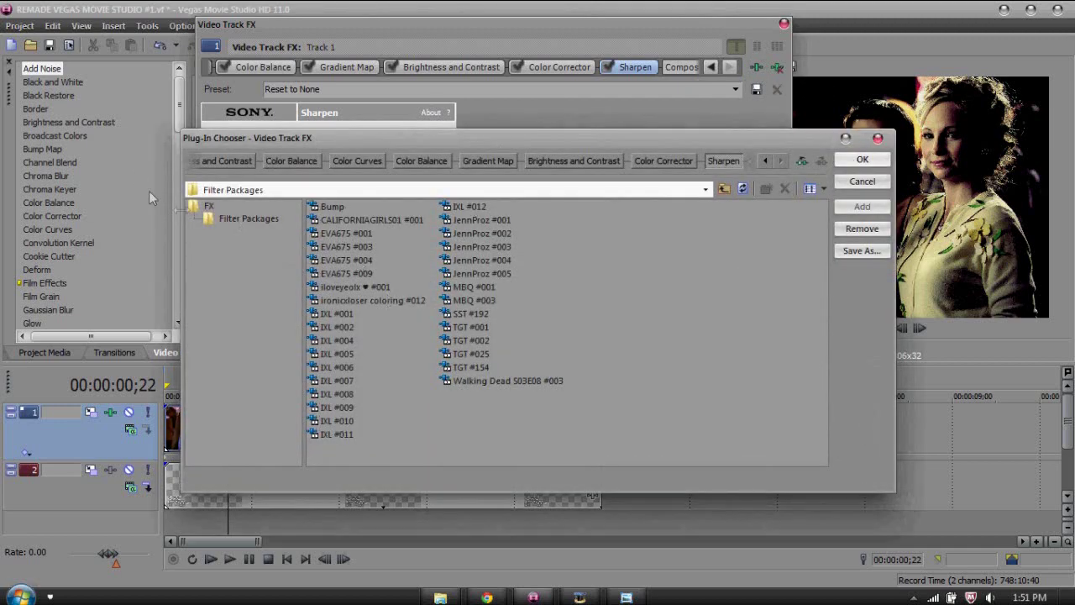
left_click(220, 219)
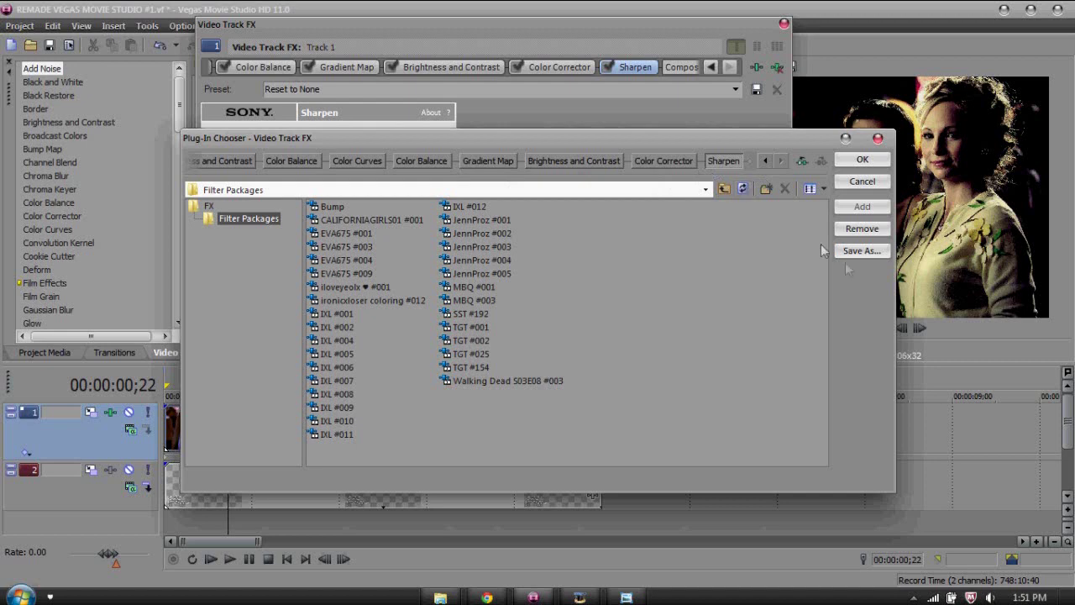
left_click(861, 251)
left_click(542, 257)
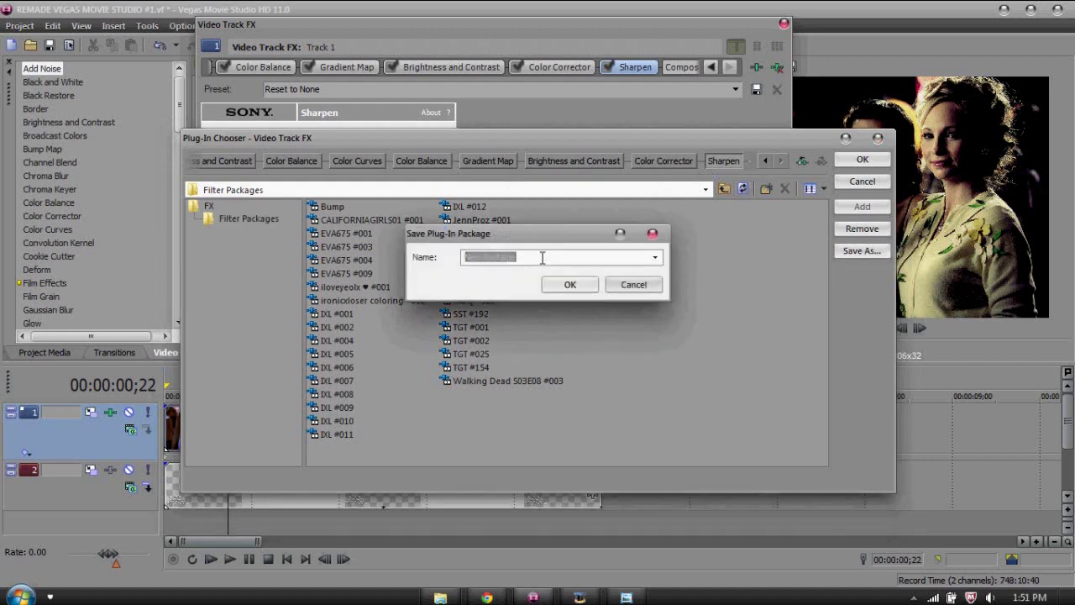
left_click(655, 257)
left_click(580, 236)
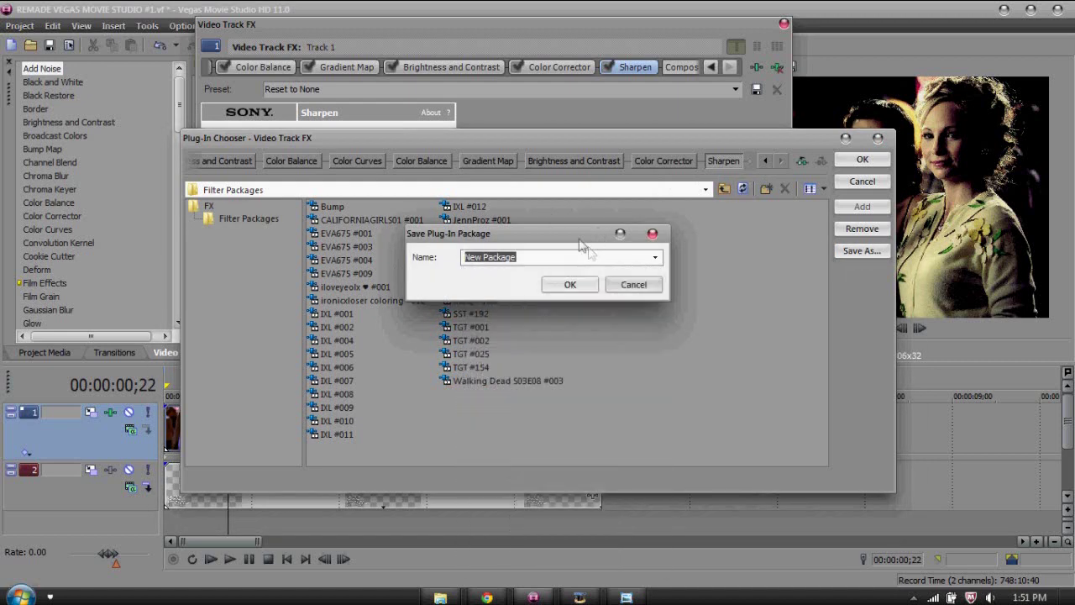
left_click_drag(580, 236, 650, 353)
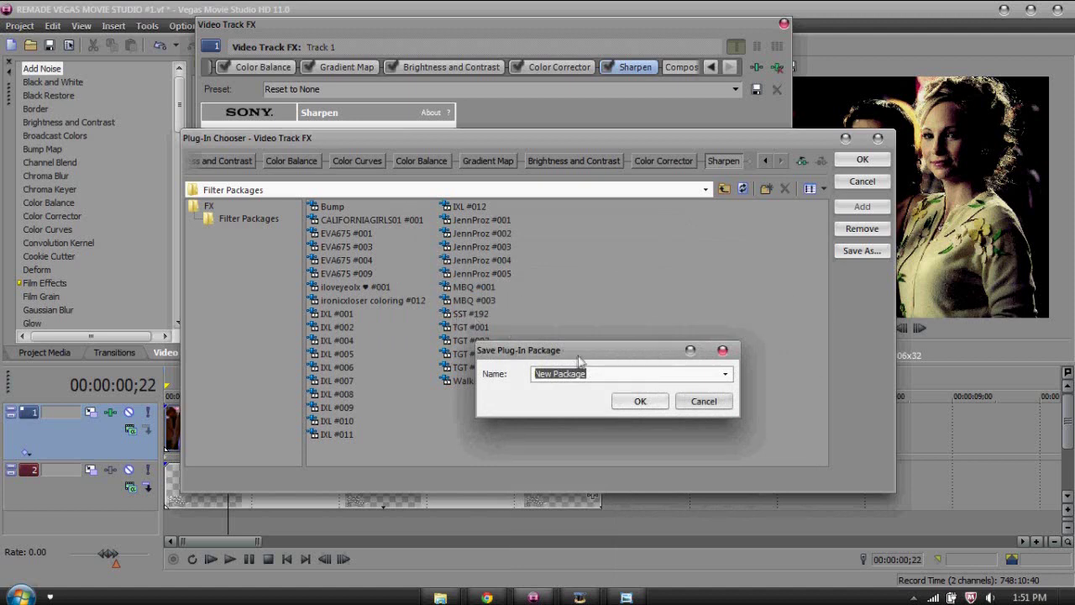
left_click_drag(580, 359, 647, 298)
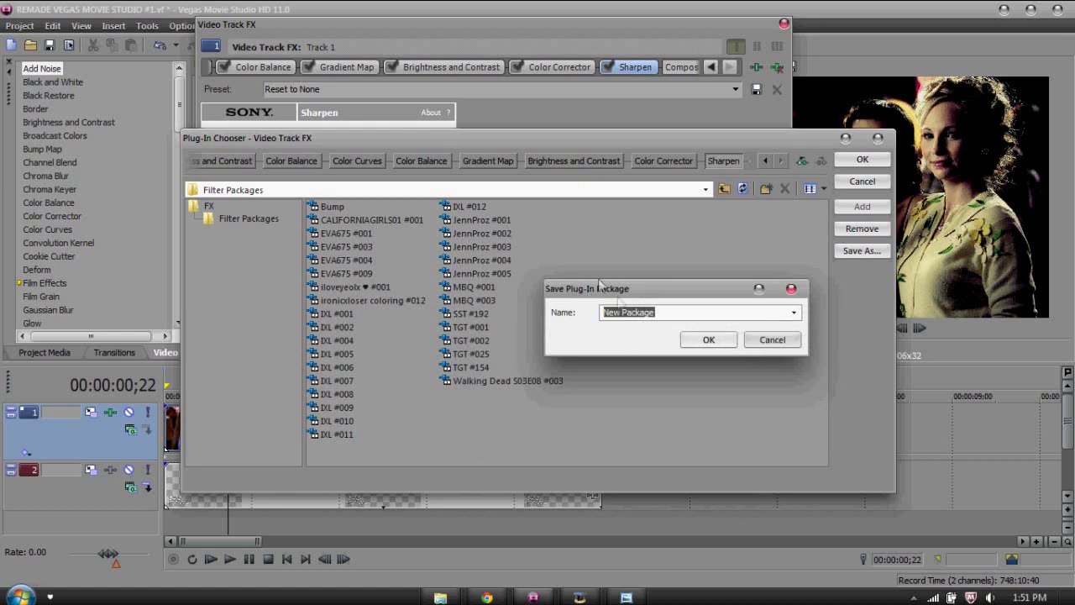
left_click(773, 341)
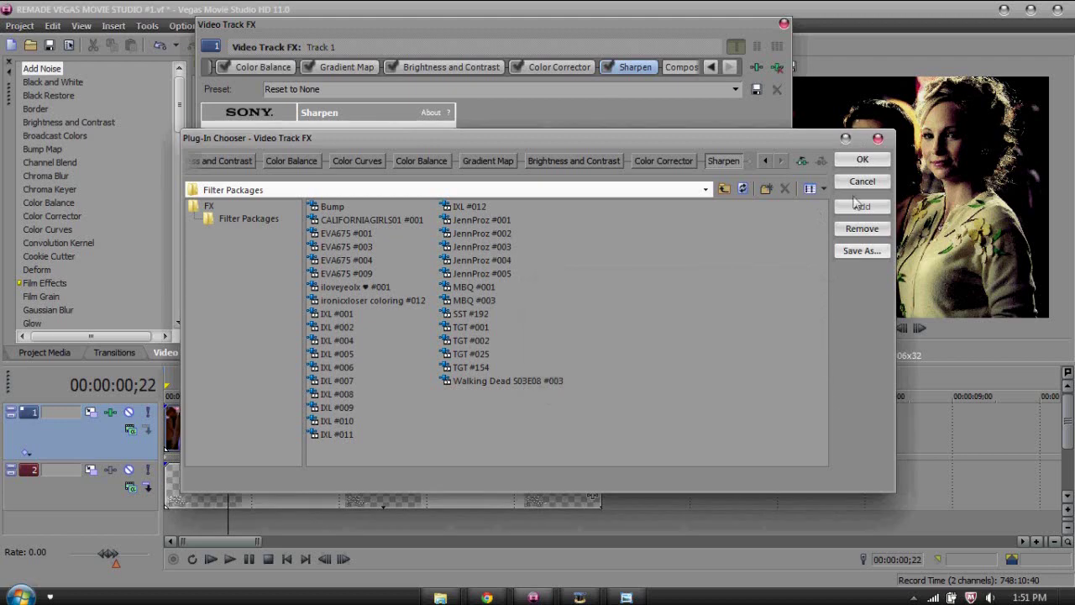
left_click(878, 139)
left_click(784, 24)
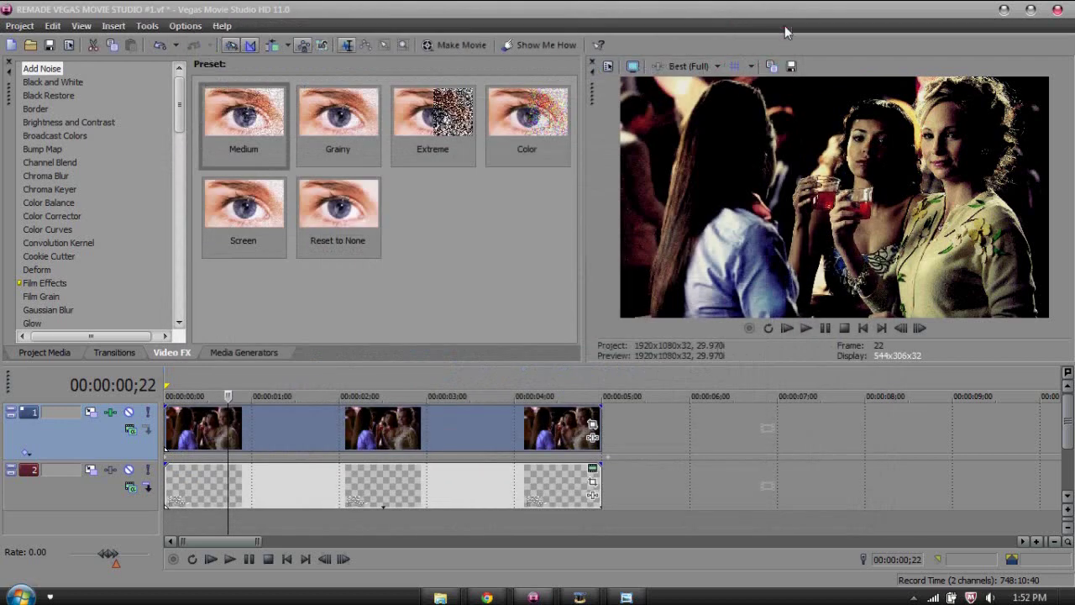